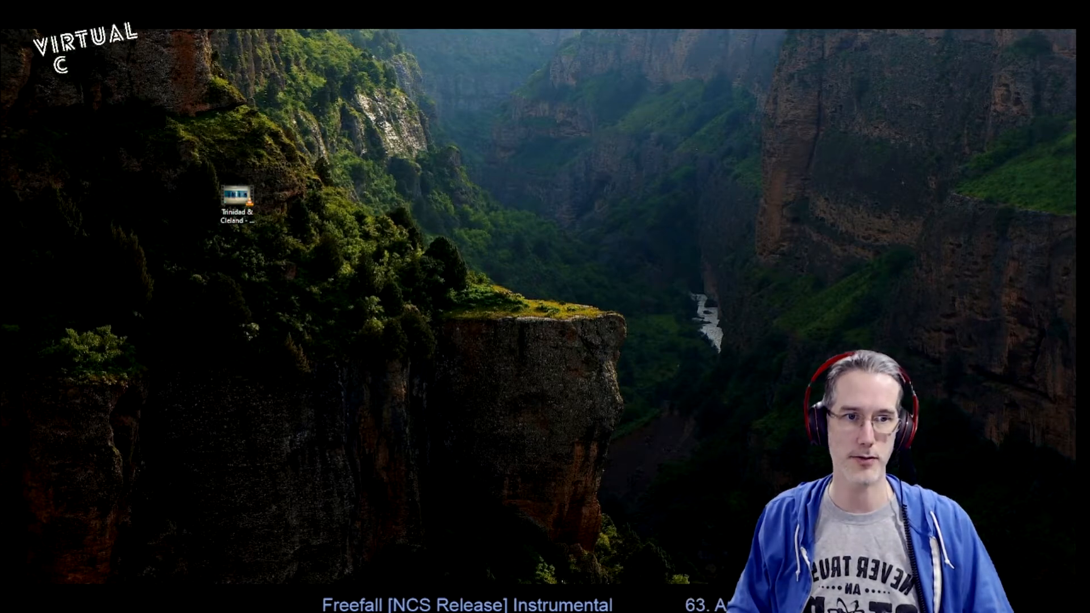
Bring the XSplit VCam window into view to show its background removal and move it out of view again.
left_click_drag(464, 144, 502, 138)
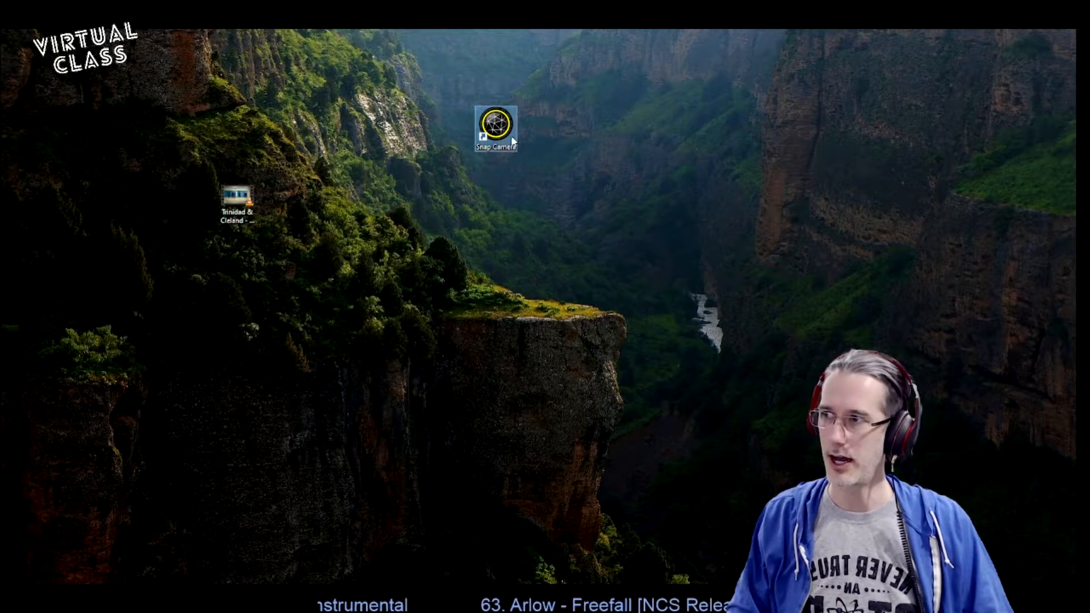
key("Delete")
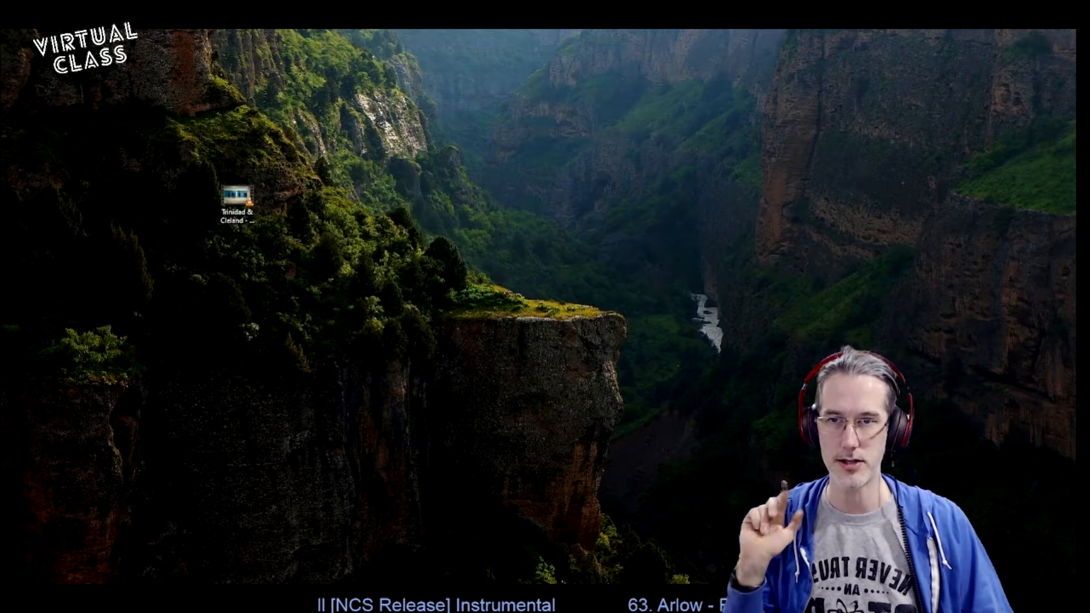
left_click_drag(729, 195, 665, 130)
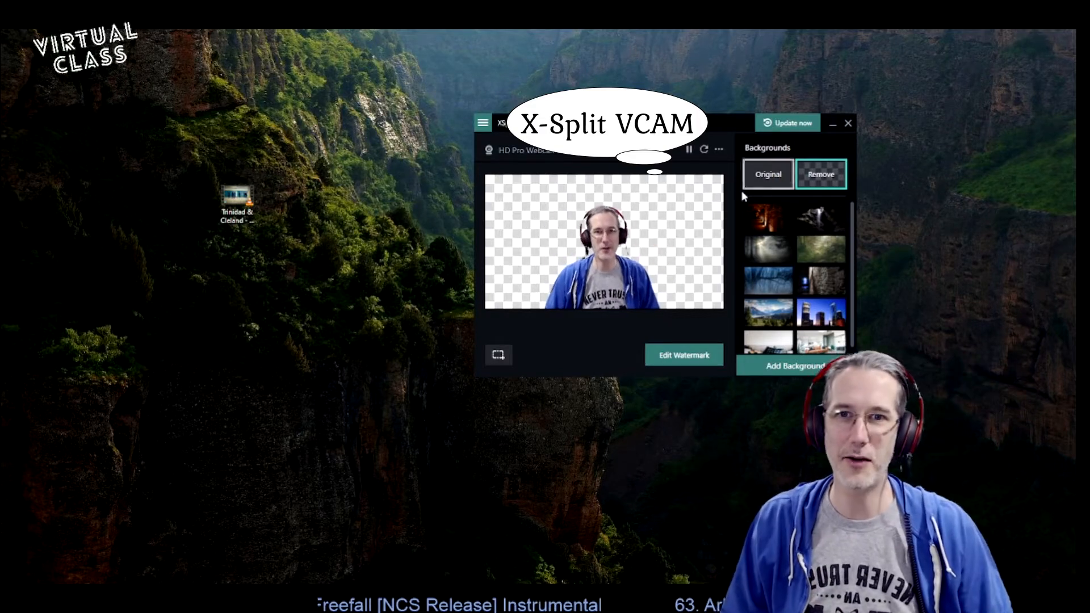
left_click_drag(642, 127, 517, 229)
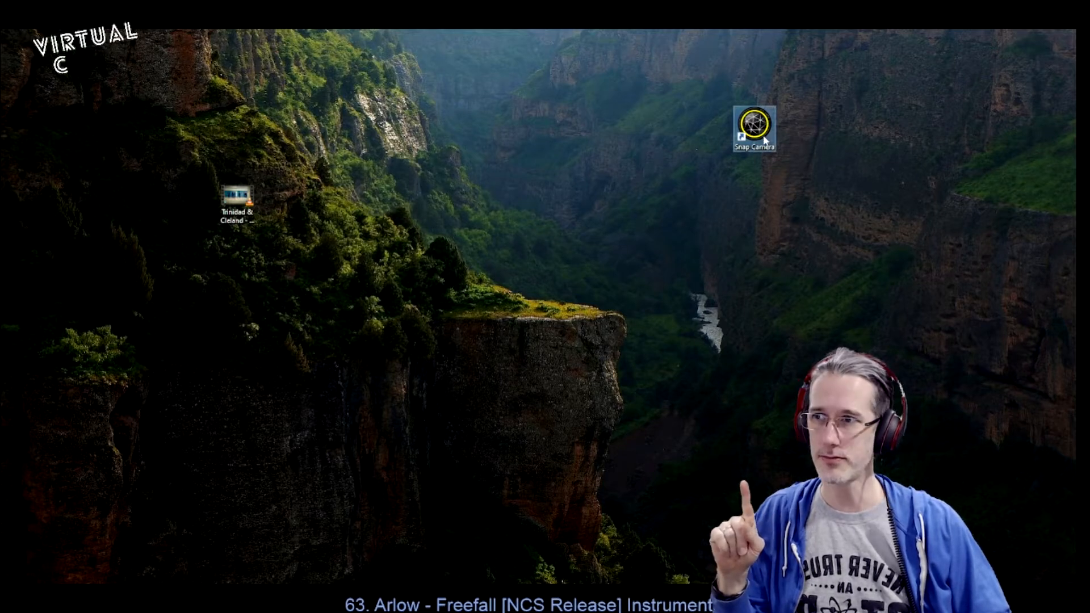
Open Snap Camera, look through its featured and community lenses, and search the lenses for "greenscreen".
double_click(763, 139)
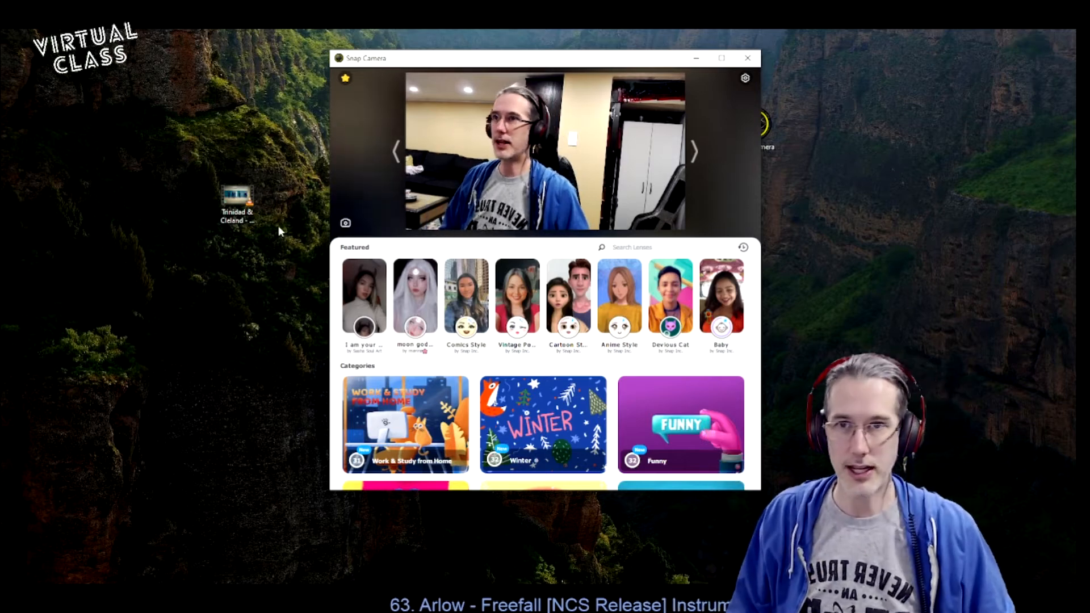
scroll(555, 392, "down", 5)
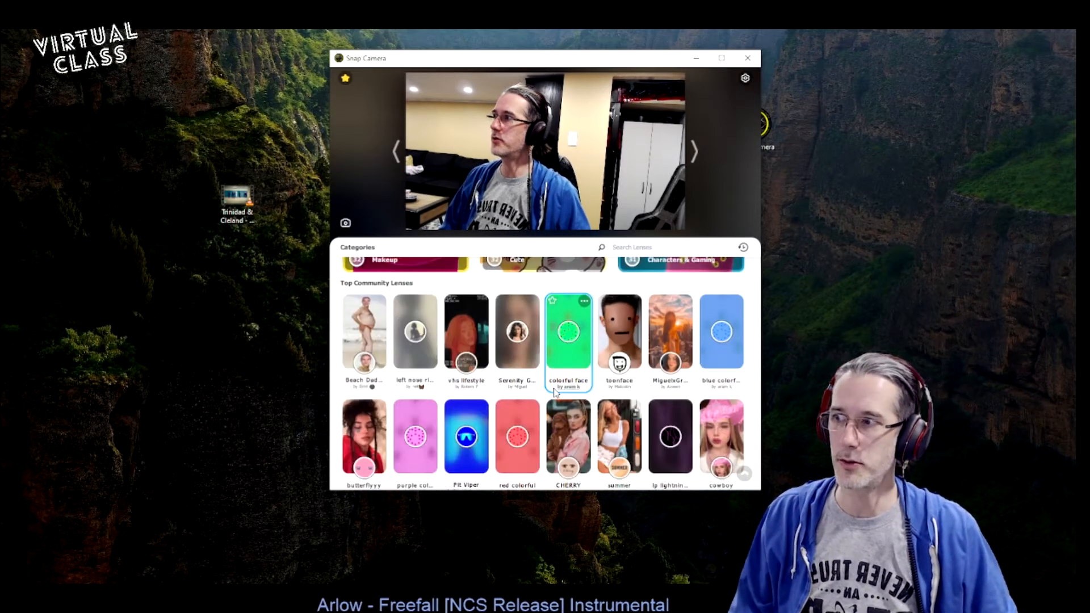
scroll(529, 446, "up", 5)
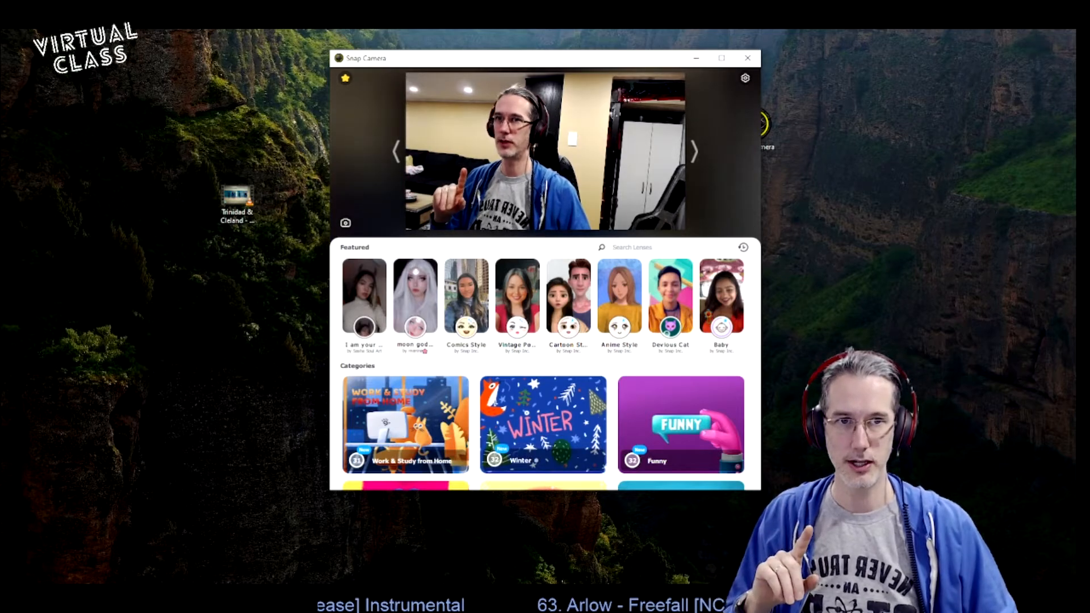
left_click(670, 248)
type("gi")
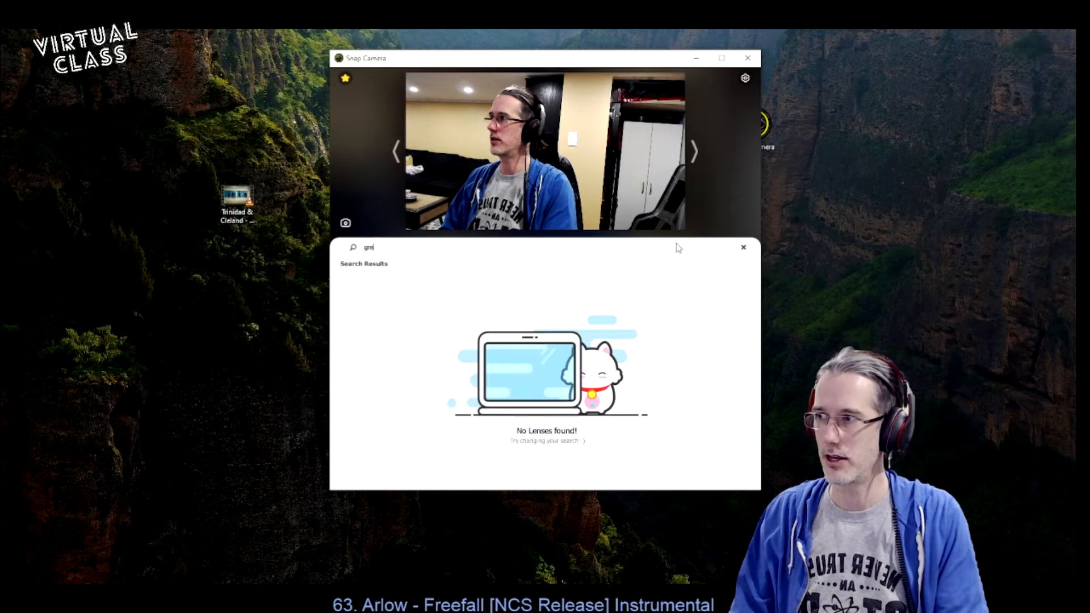
type("eenscreen")
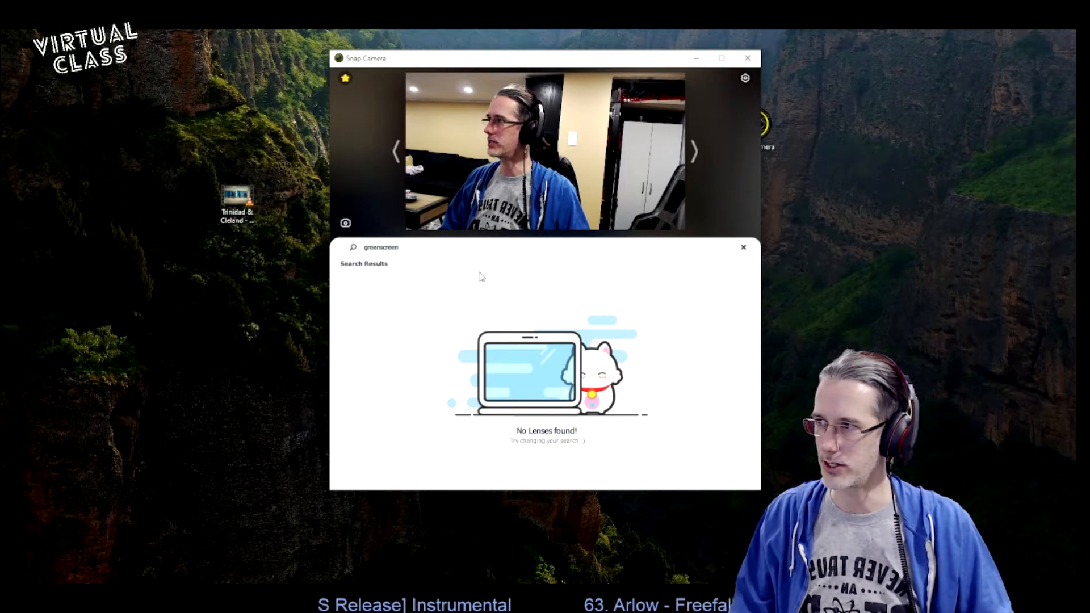
Look through the search results, apply the first Greenscreen lens to the camera picture, and move Snap Camera out of view.
scroll(512, 410, "down", 2)
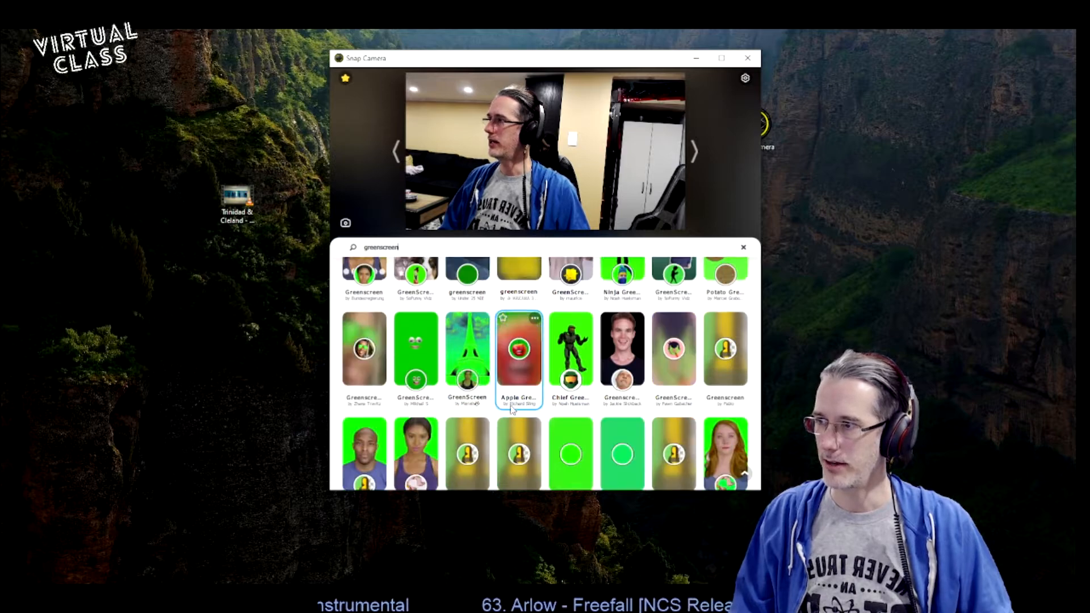
scroll(513, 409, "down", 4)
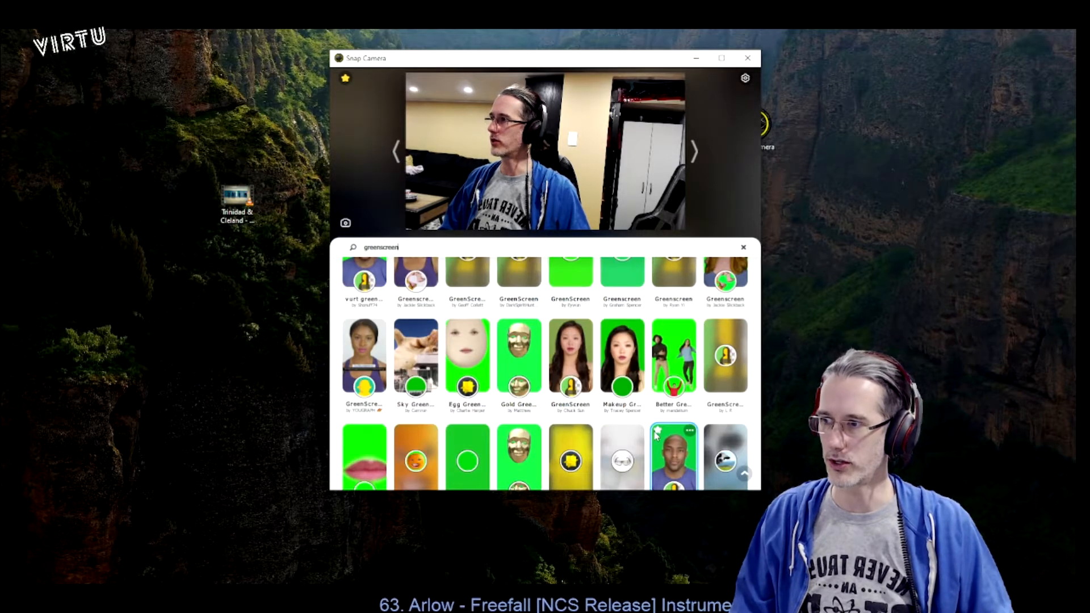
scroll(656, 432, "up", 6)
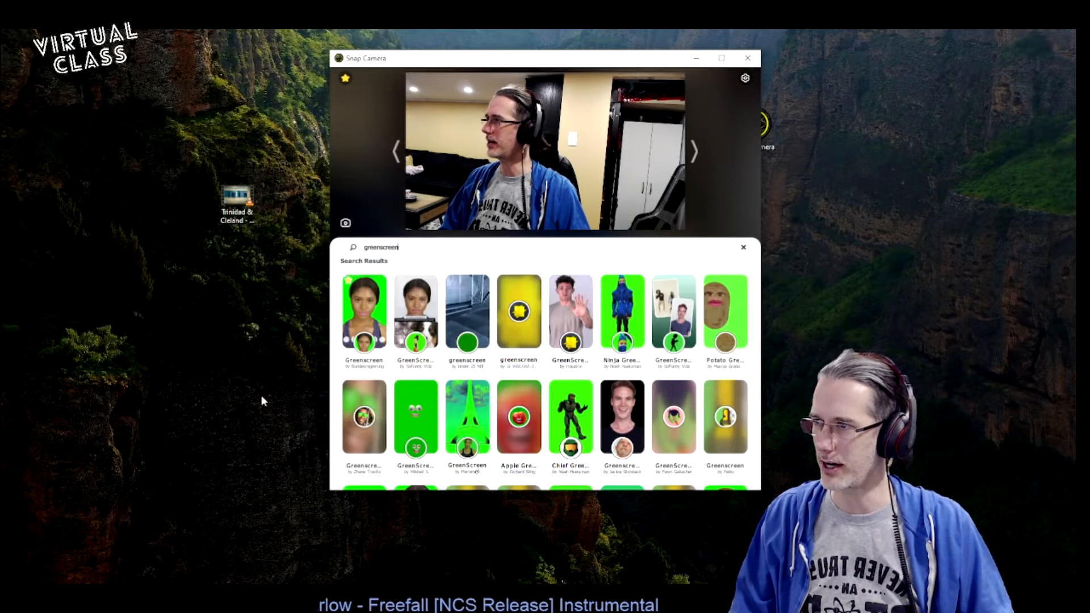
left_click(357, 298)
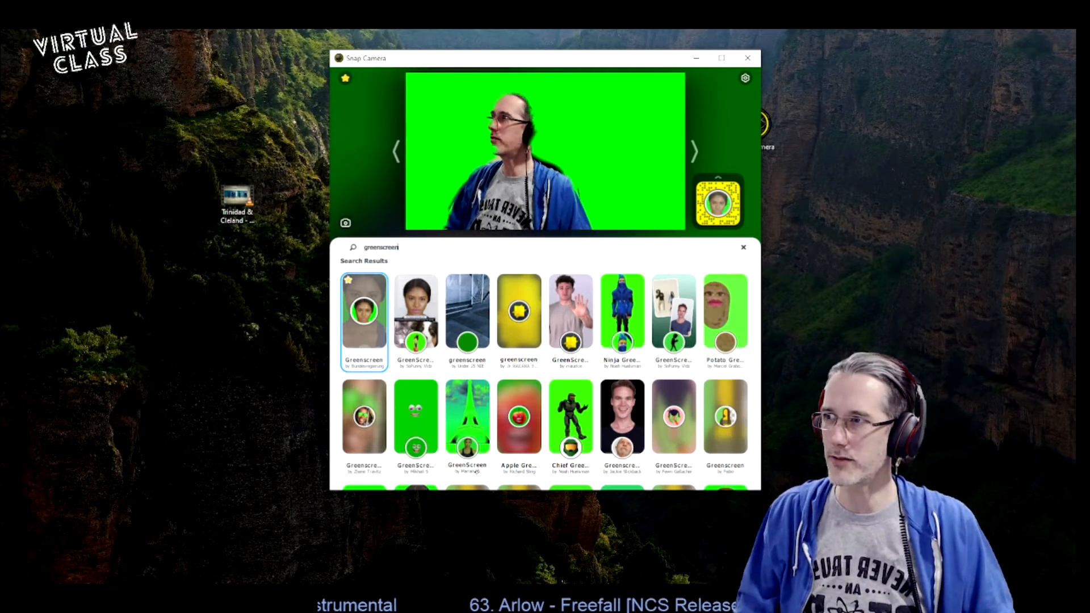
left_click_drag(603, 64, 1076, 168)
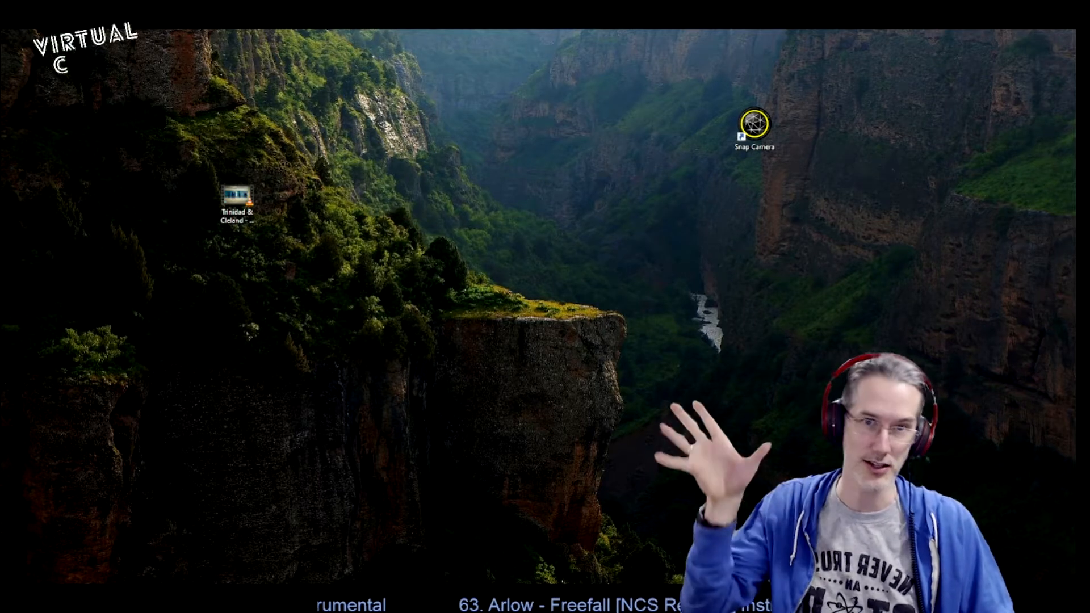
Bring the Voicemod window into view and apply the Robot voice from the Voicebox favorites.
left_click_drag(1085, 180, 448, 65)
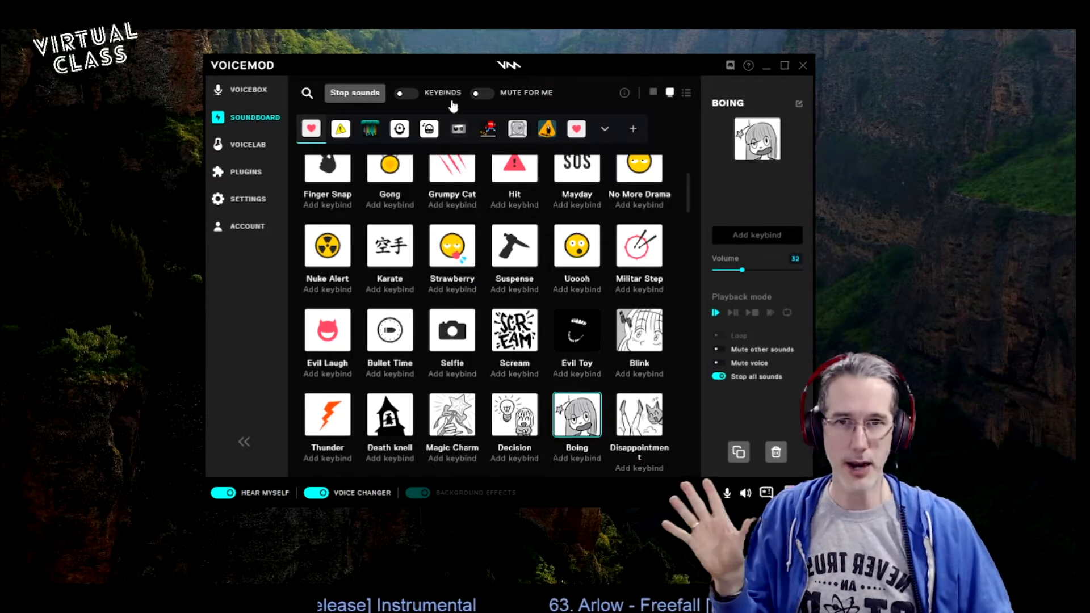
left_click(270, 89)
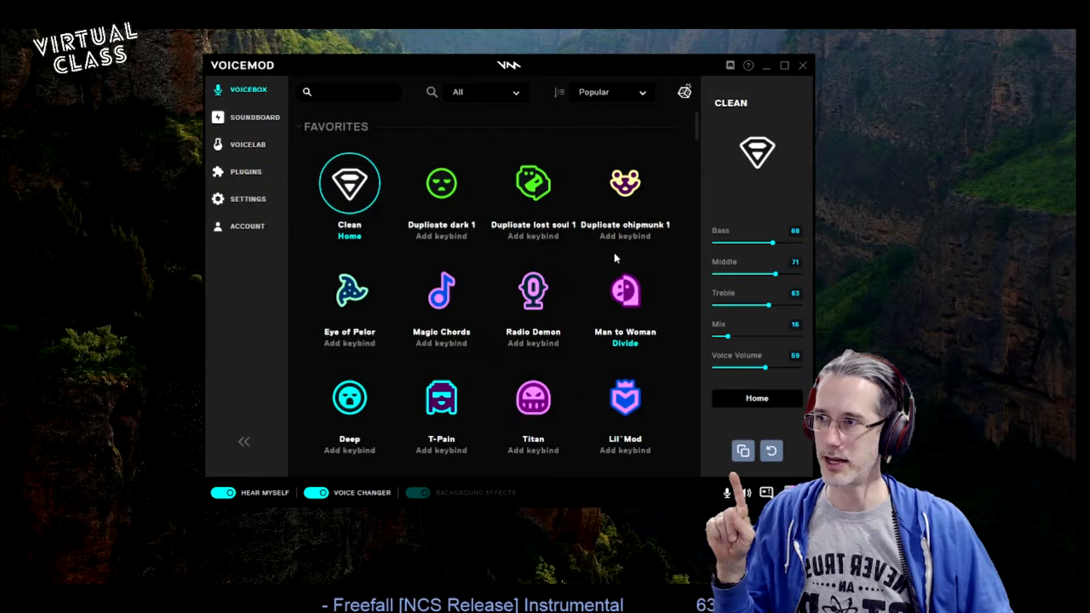
scroll(575, 320, "down", 3)
left_click(635, 348)
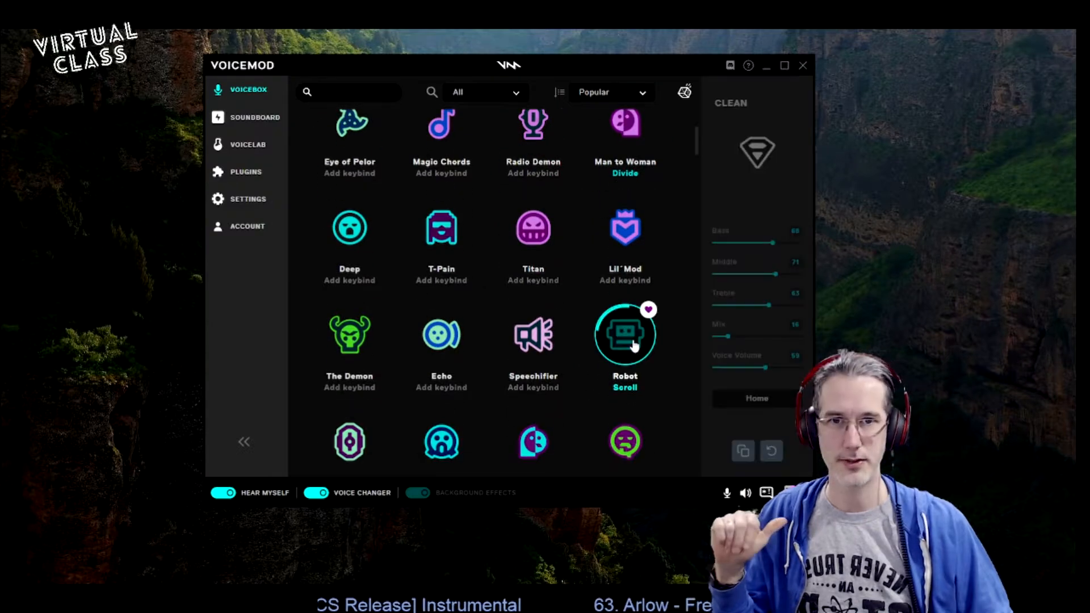
Look through the favorite voices, try the Telephone voice, and switch back to the Clean voice.
scroll(635, 346, "down", 2)
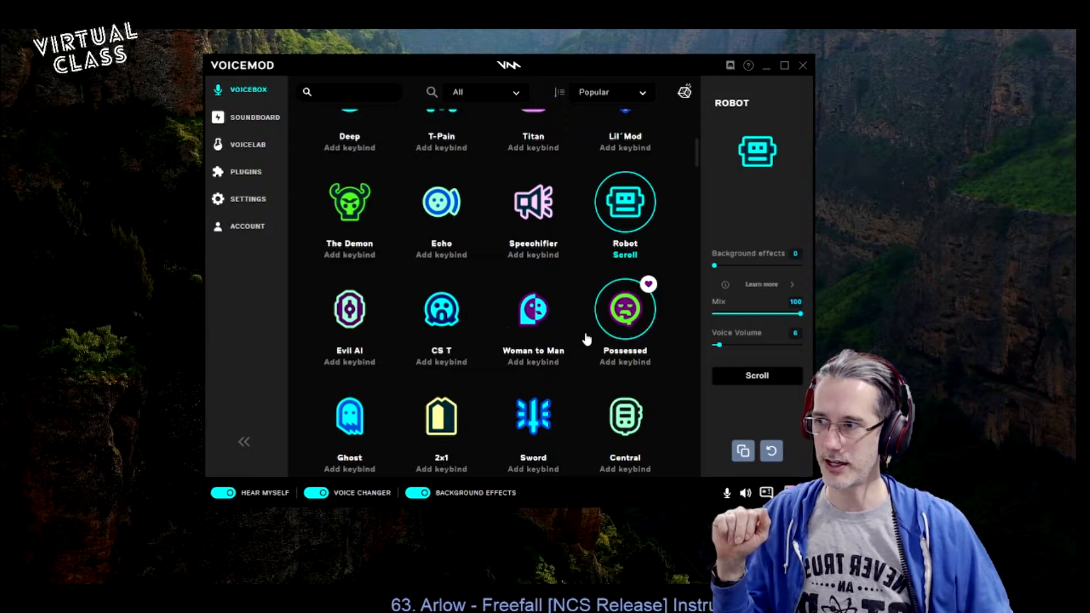
scroll(586, 339, "down", 4)
scroll(590, 341, "up", 8)
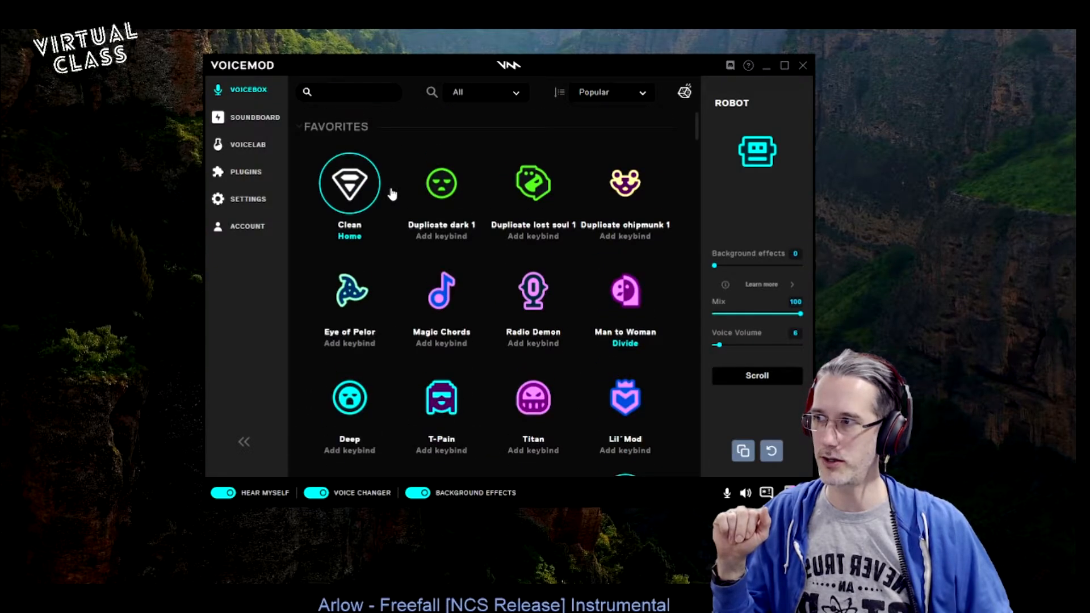
key("Page_Down")
scroll(390, 193, "down", 5)
scroll(482, 253, "up", 6)
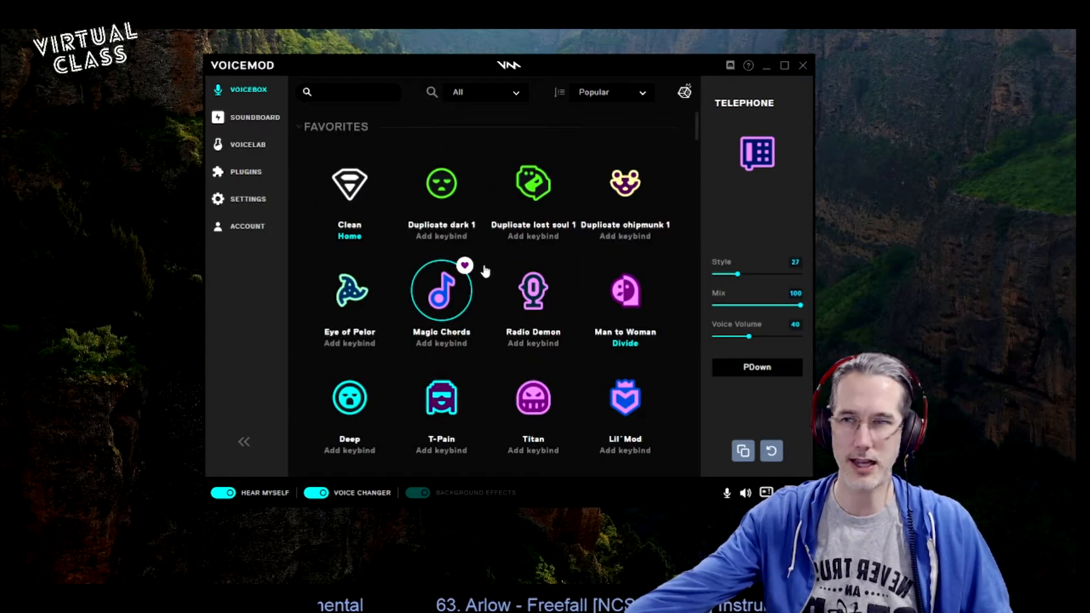
left_click(343, 179)
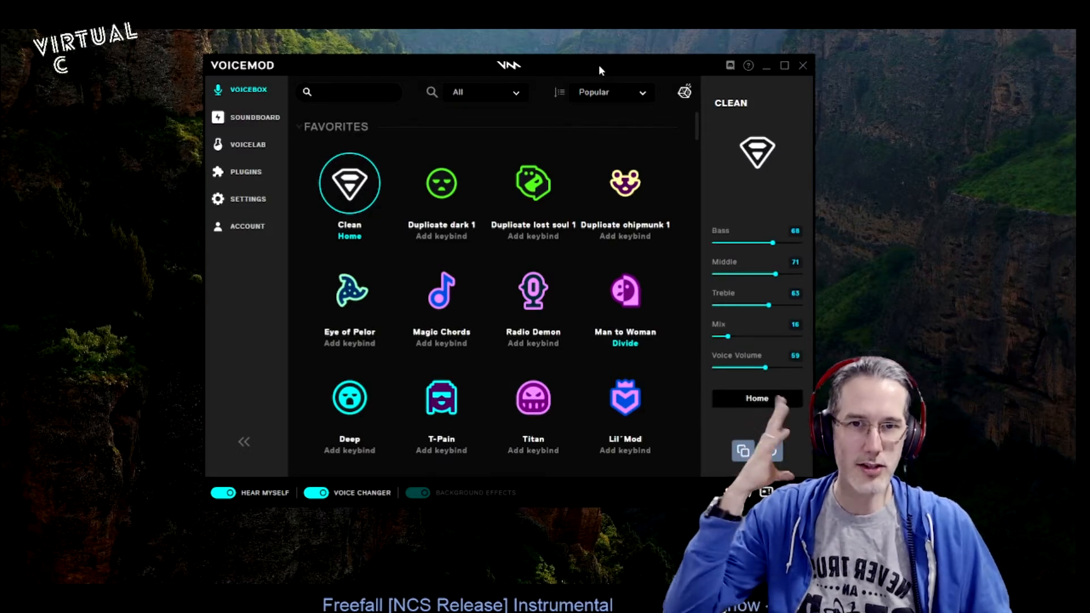
Show the soundboard and play the ralph_wookie and chewy_roar sounds from the School Mixboard.
left_click(255, 117)
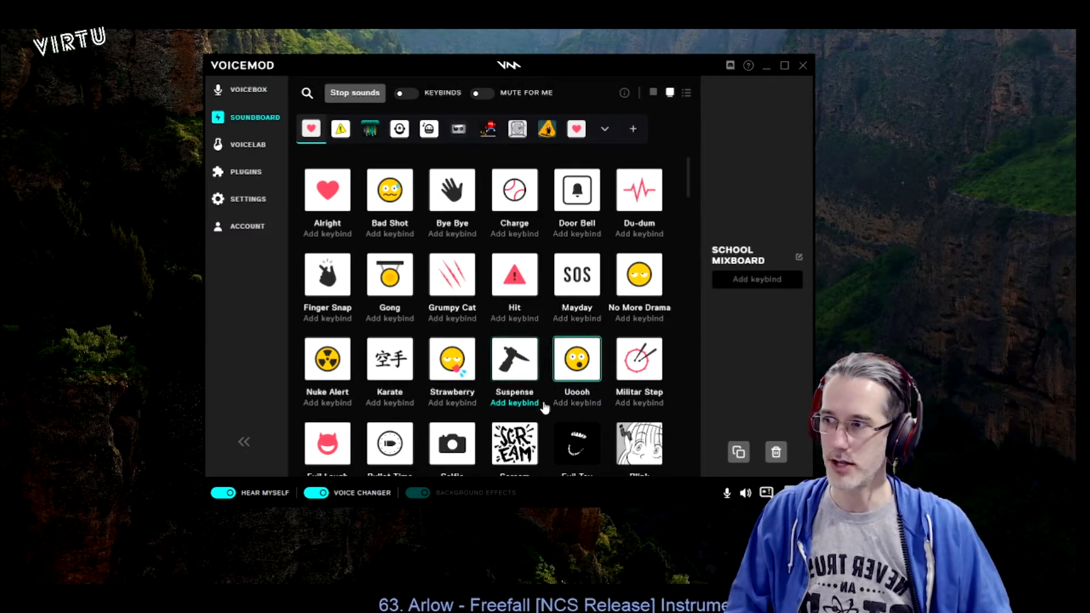
scroll(545, 409, "down", 10)
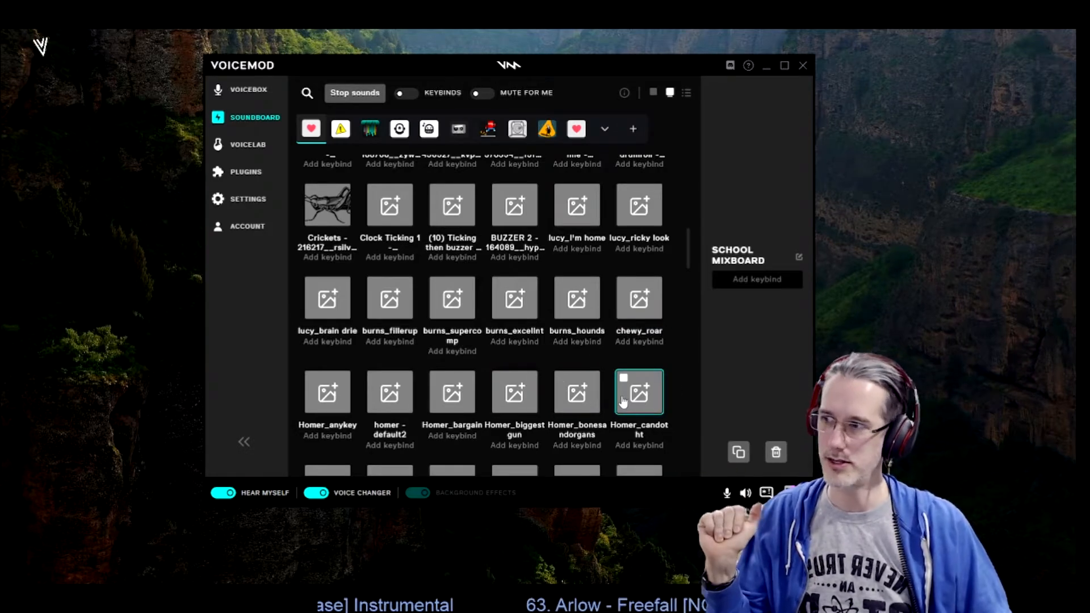
scroll(623, 401, "down", 3)
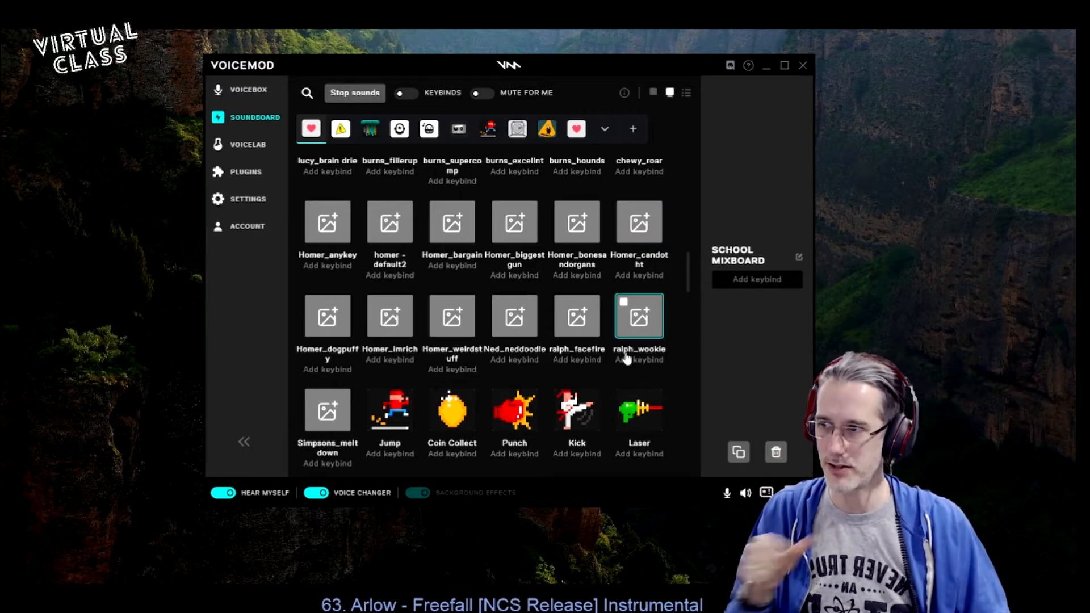
left_click(639, 334)
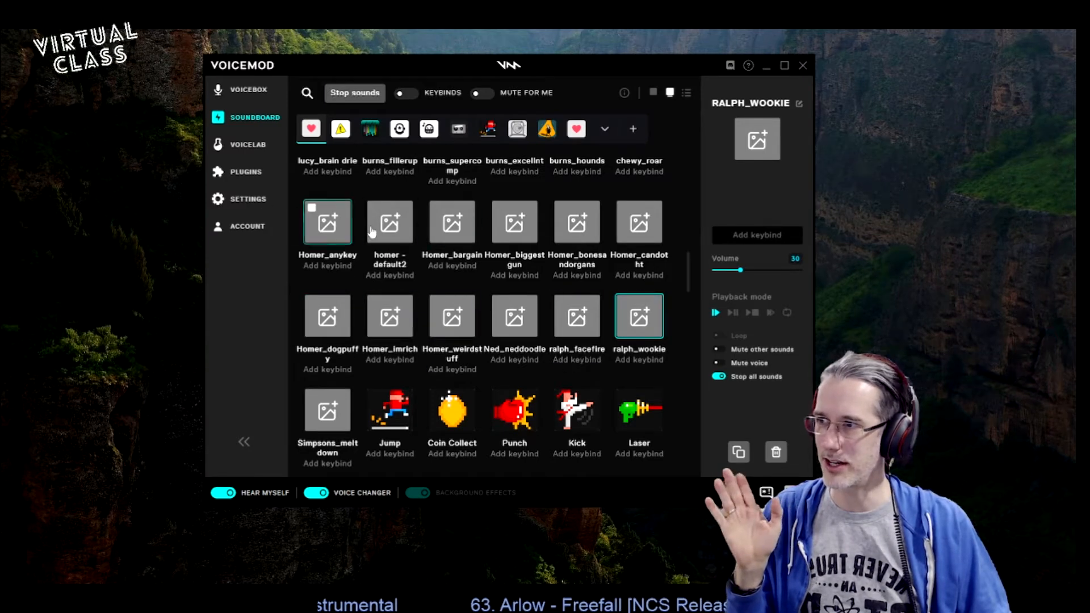
scroll(483, 267, "up", 1)
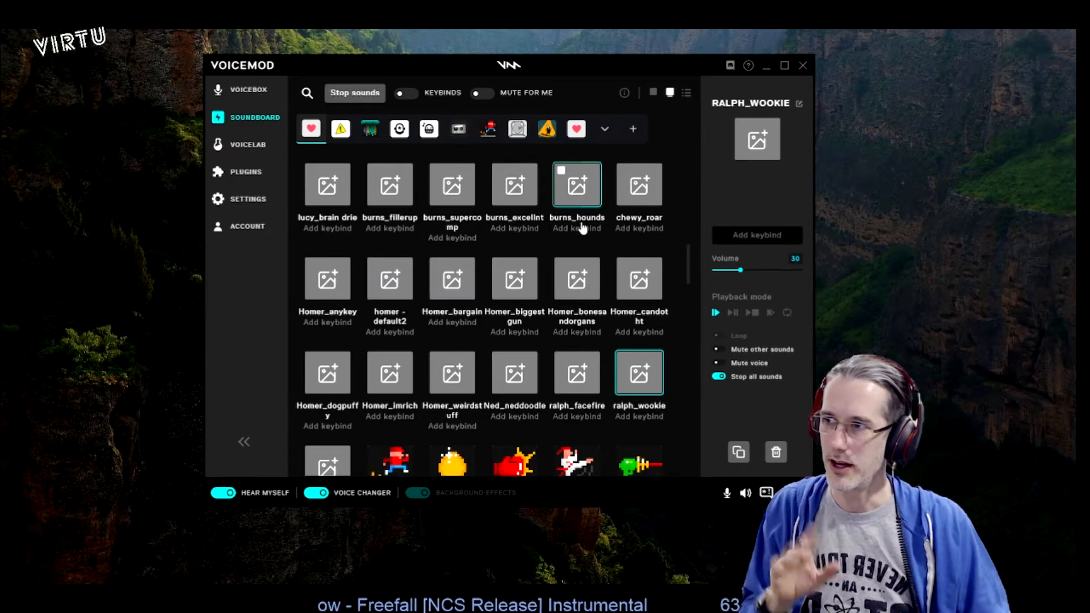
left_click(647, 194)
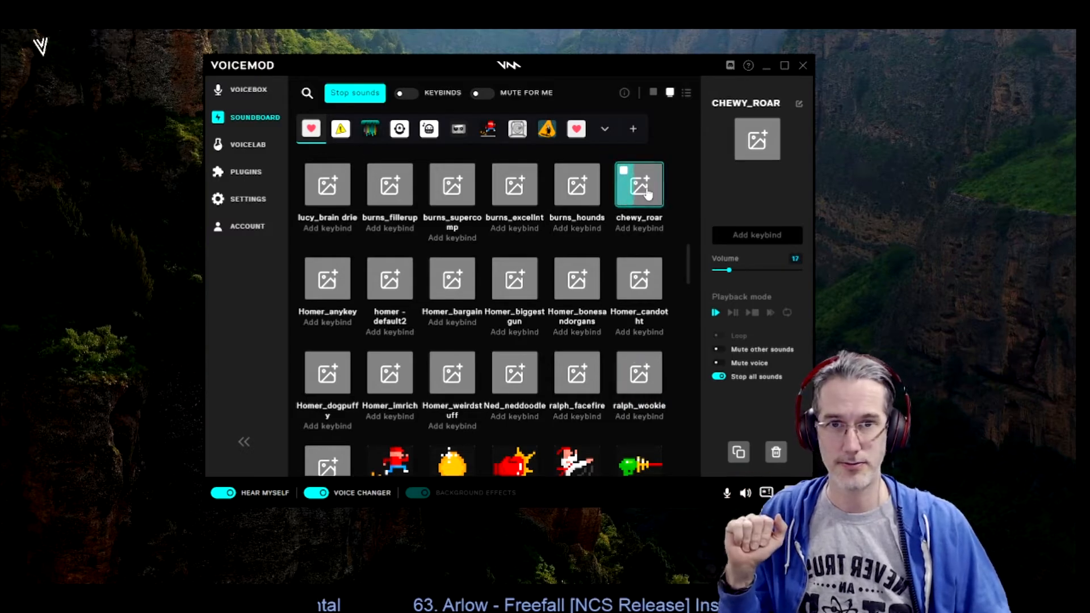
Play the Uoooh, Boing, Sad Trombone and Drum Punch Line sounds, and return to the Voicebox voices.
scroll(429, 358, "up", 10)
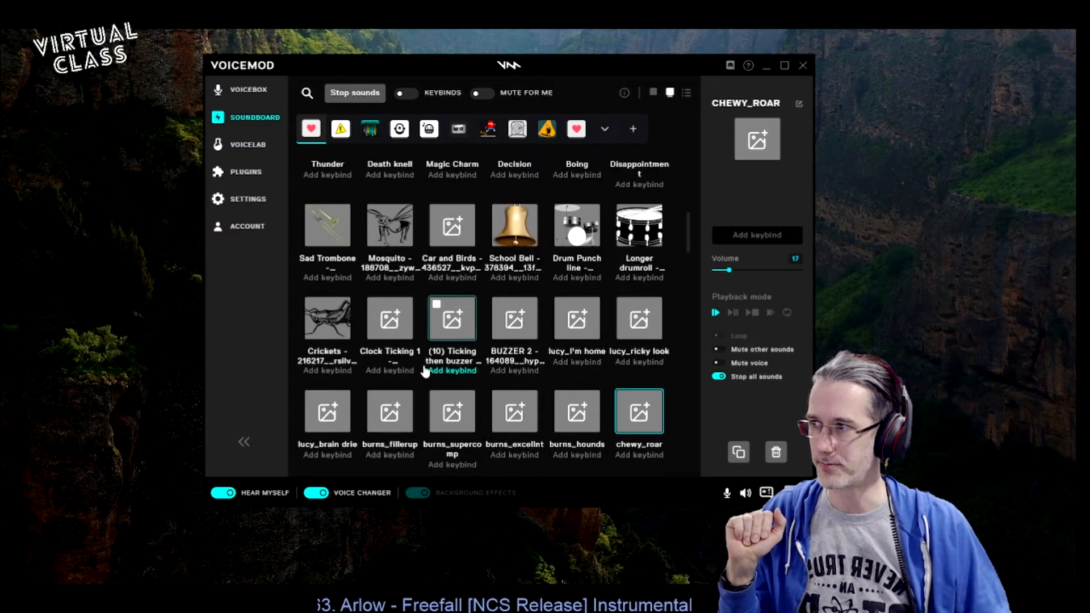
scroll(430, 364, "up", 2)
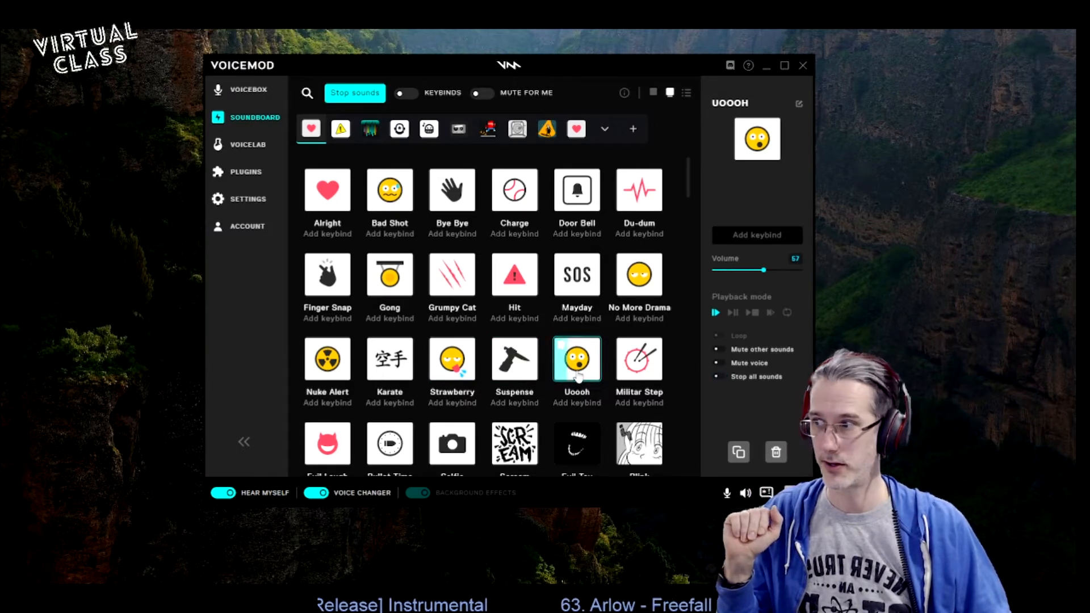
scroll(577, 374, "down", 4)
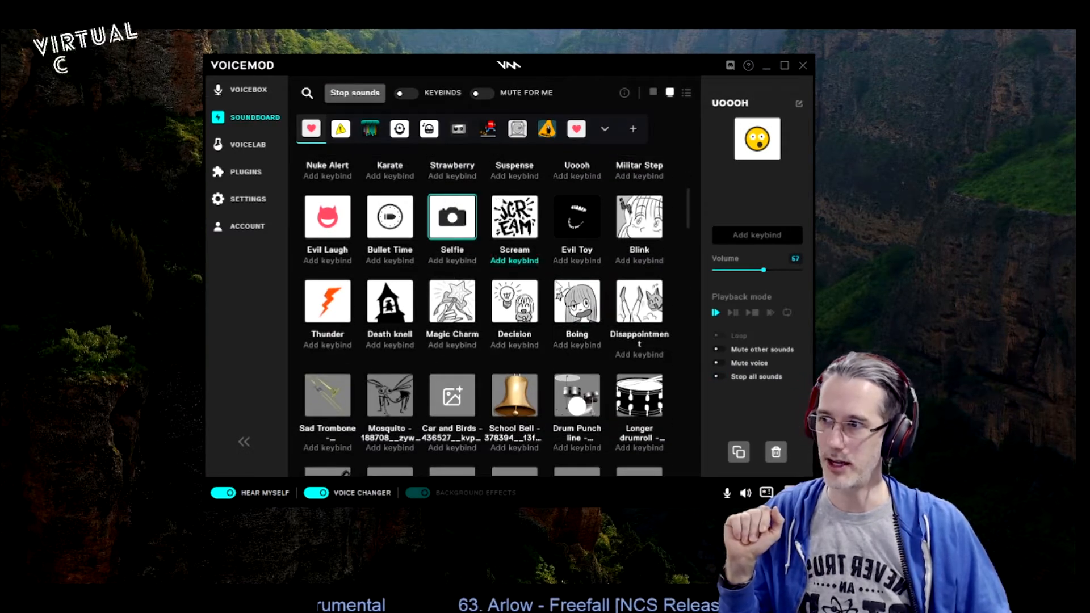
left_click(577, 300)
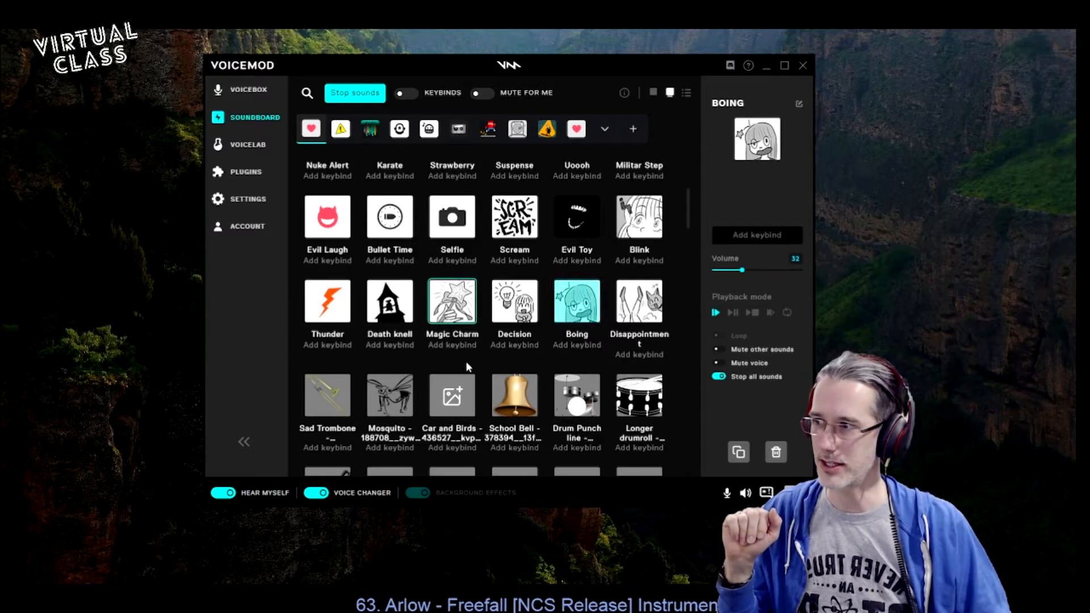
scroll(460, 372, "down", 2)
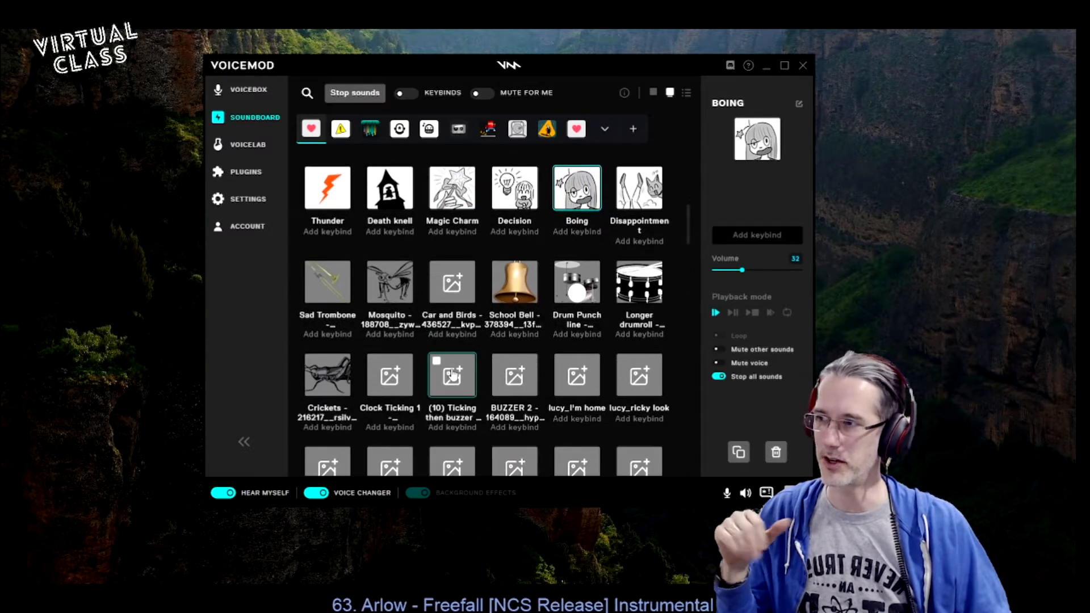
left_click(327, 296)
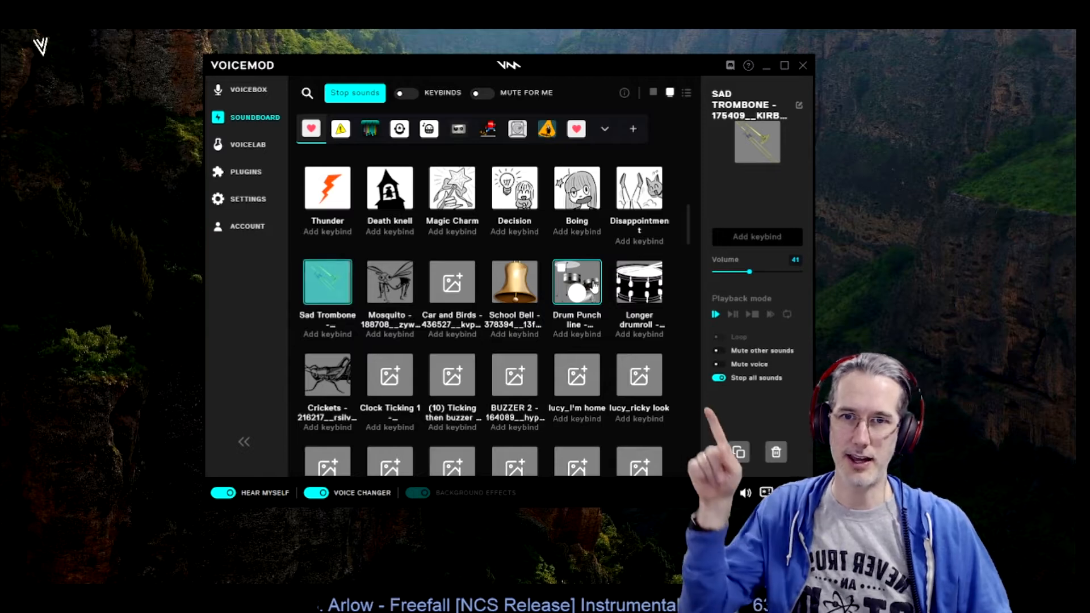
left_click(593, 286)
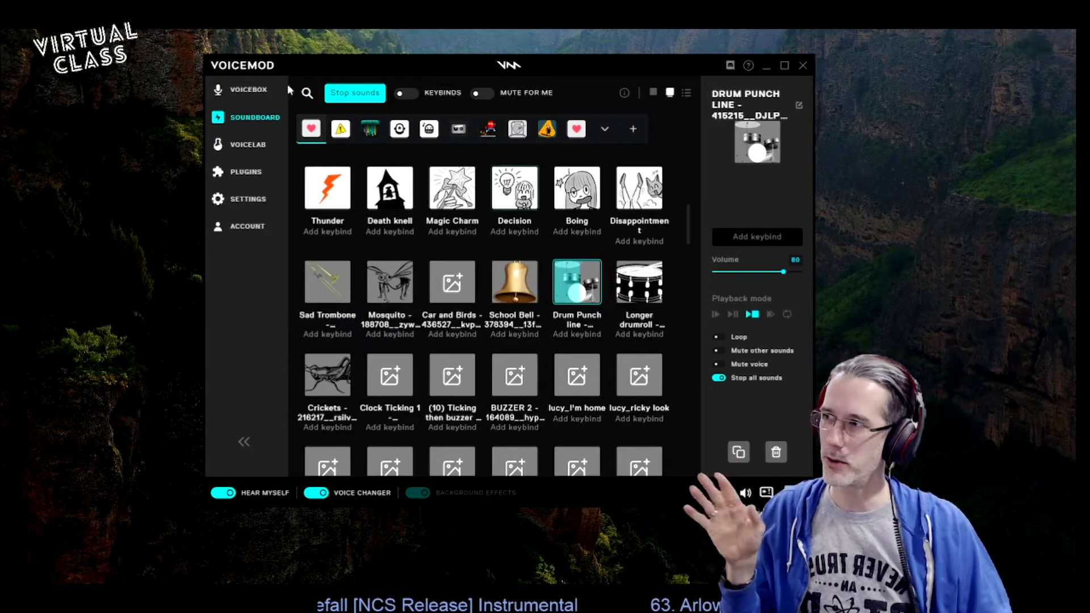
left_click(250, 90)
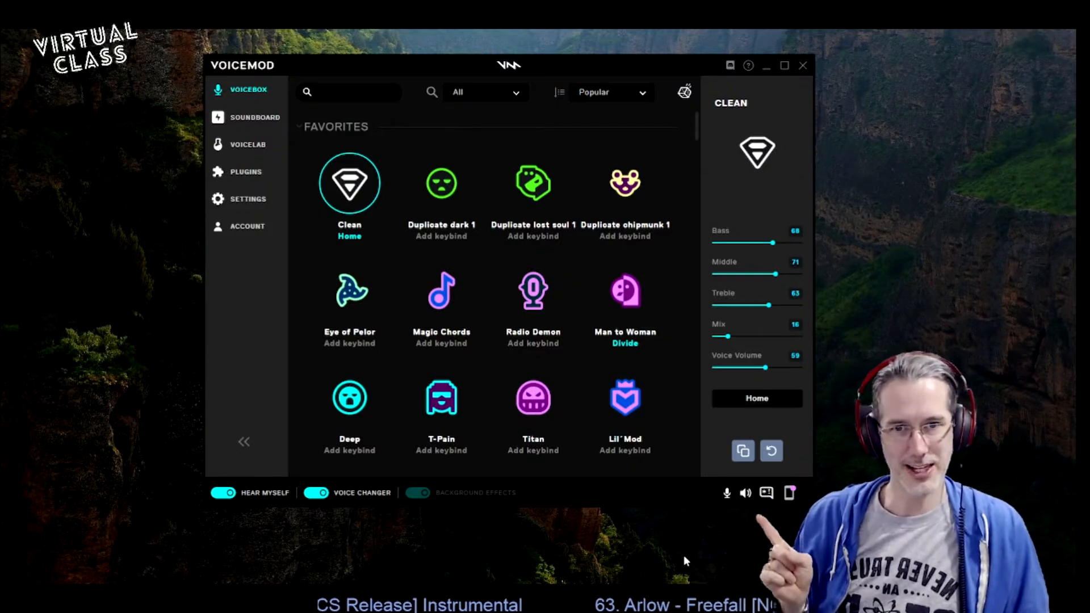
Set Reduce background noise to 25 in the Voicemod volume settings and move the Voicemod window out of the captured display.
left_click(745, 493)
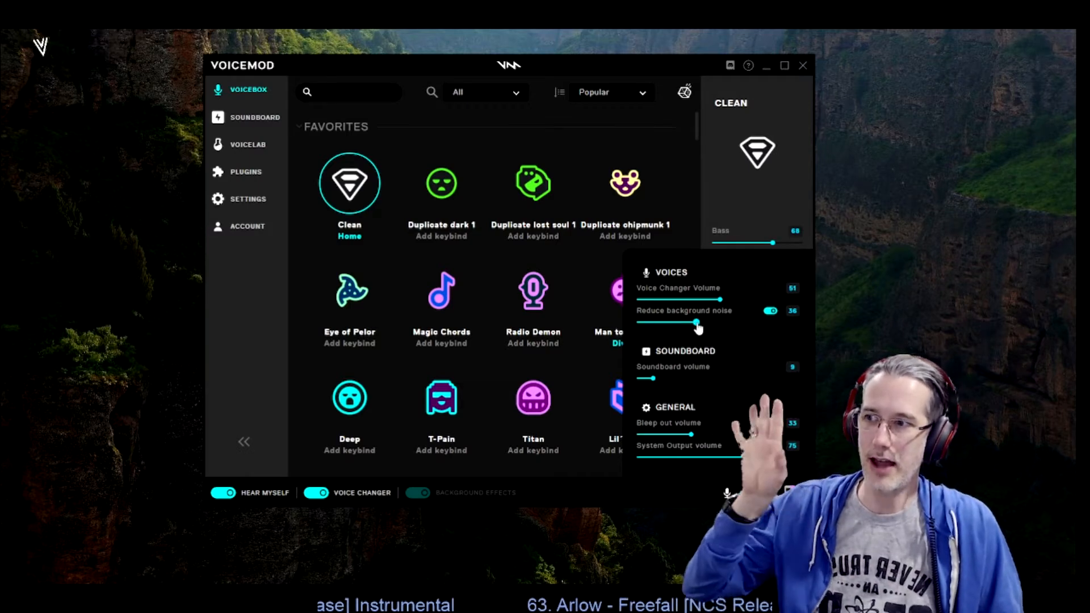
mouse_move(696, 322)
left_mouse_down()
mouse_move(789, 335)
mouse_move(679, 332)
left_mouse_up()
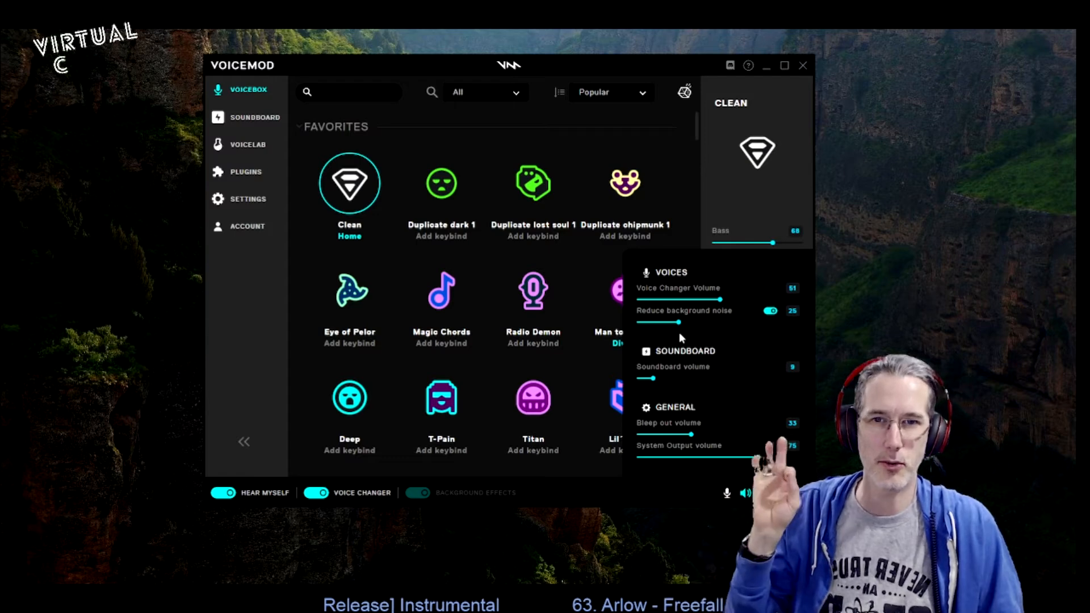
left_click_drag(679, 333, 675, 332)
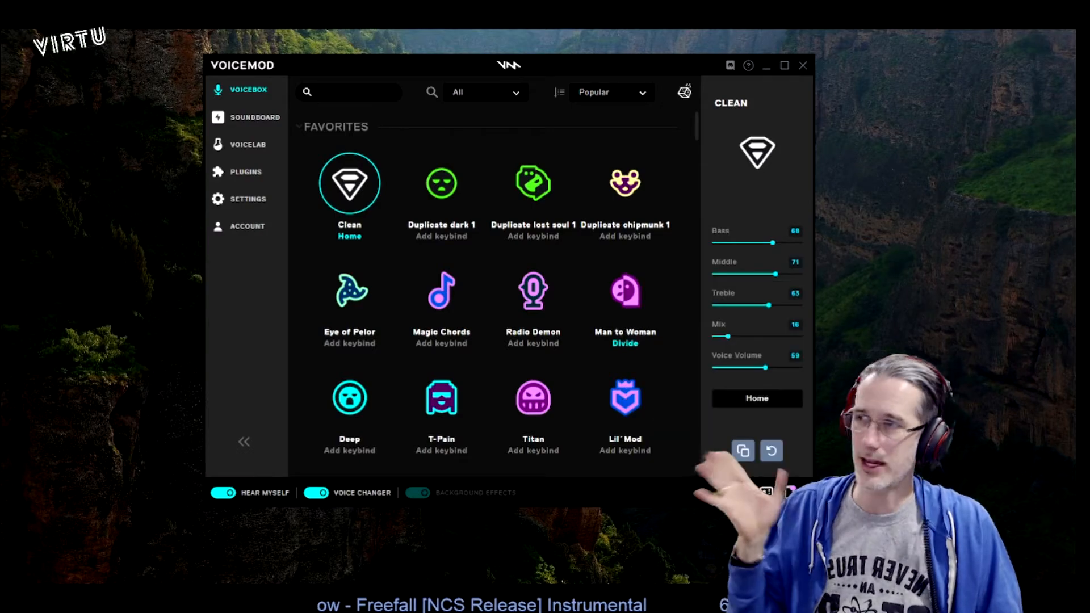
left_click_drag(639, 67, 1075, 295)
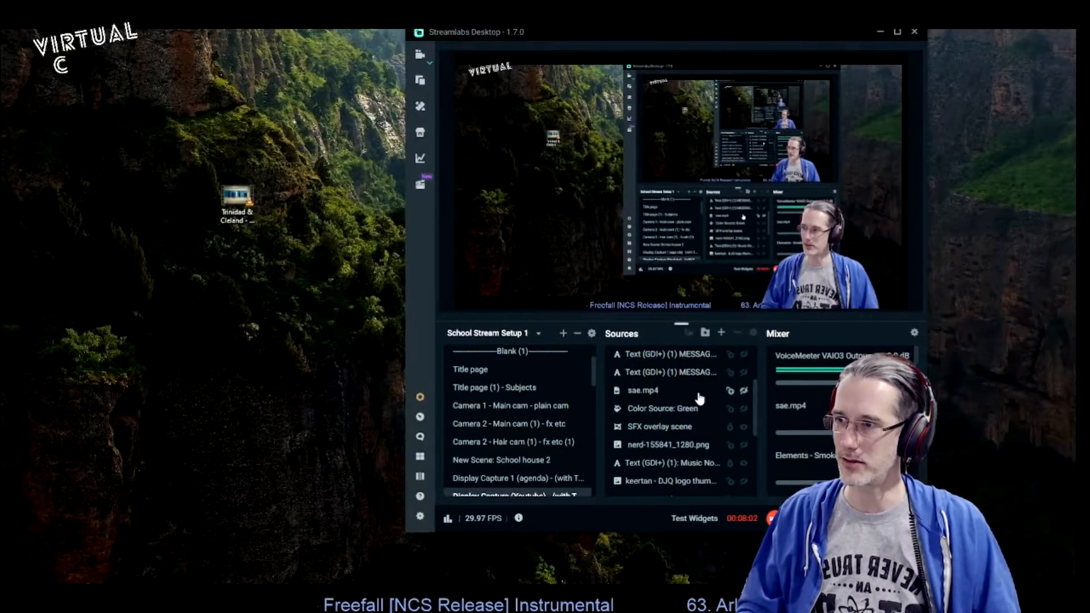
In Streamlabs Desktop, show the Camera 1 - Main cam scene, switch to Display Capture (Youtube) with the teacher, and clear the window off Google Classroom.
left_click(550, 407)
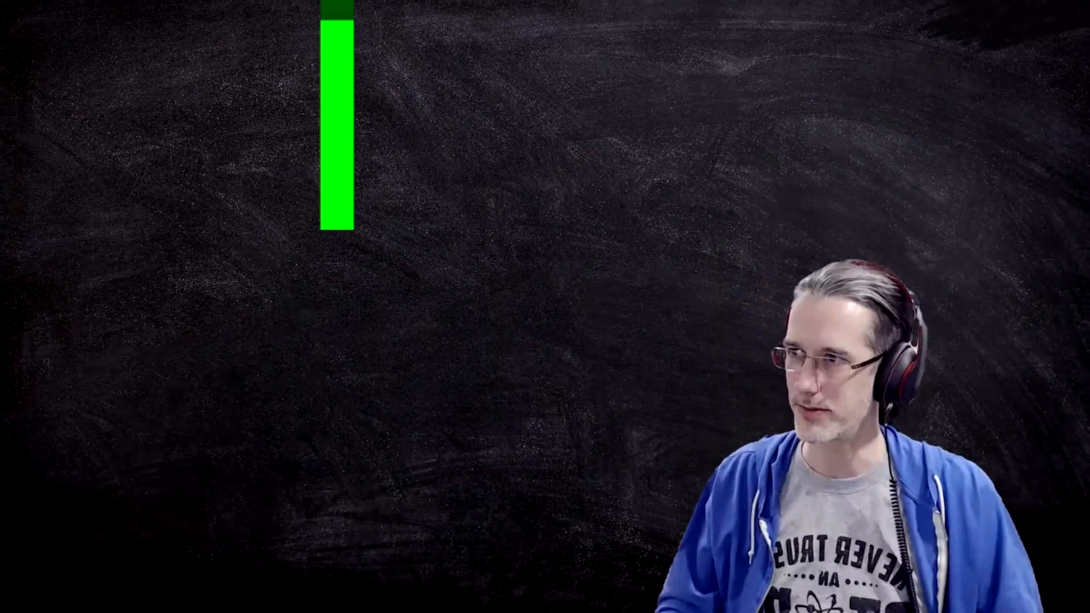
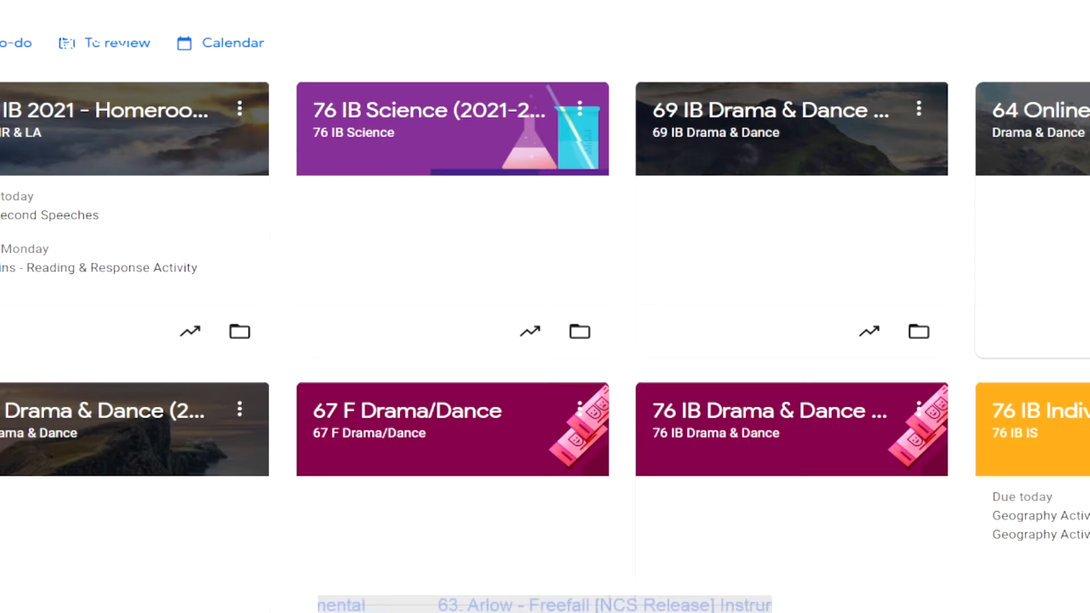
key("alt+Tab")
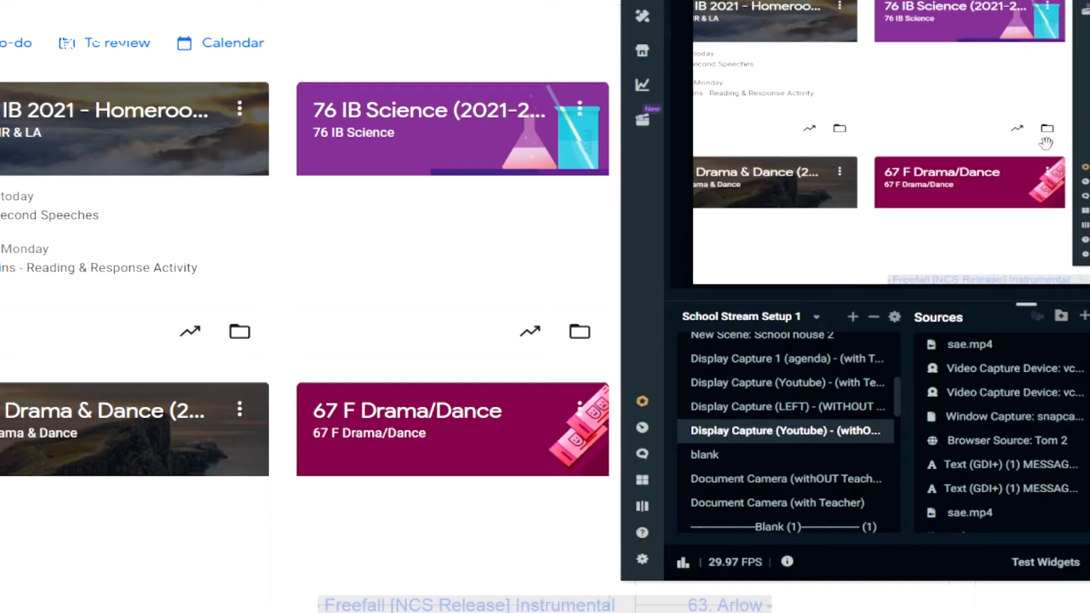
left_click(787, 382)
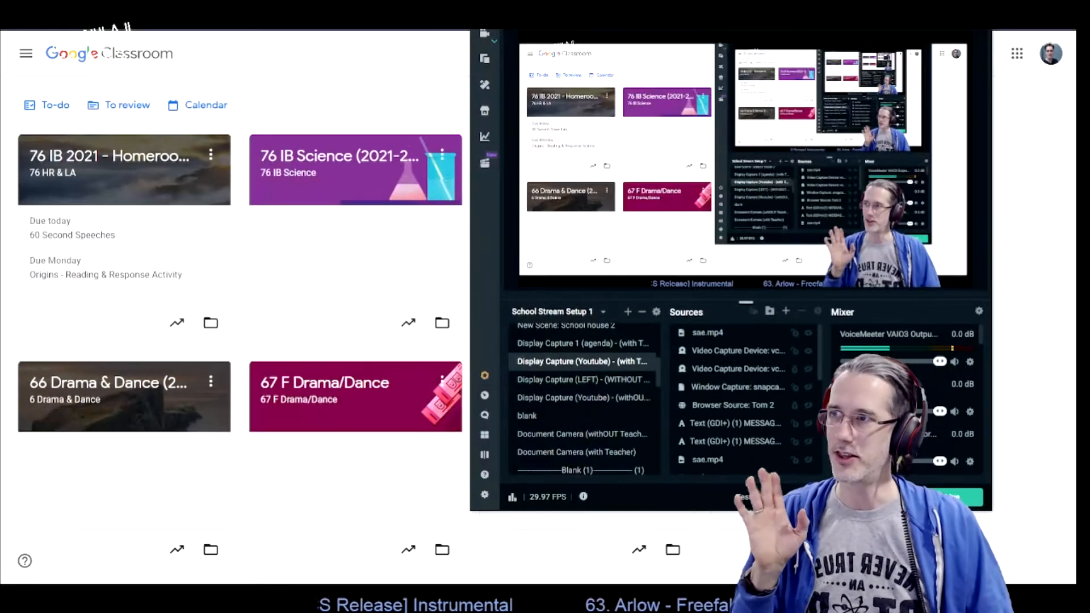
left_click_drag(781, 18, 1089, 94)
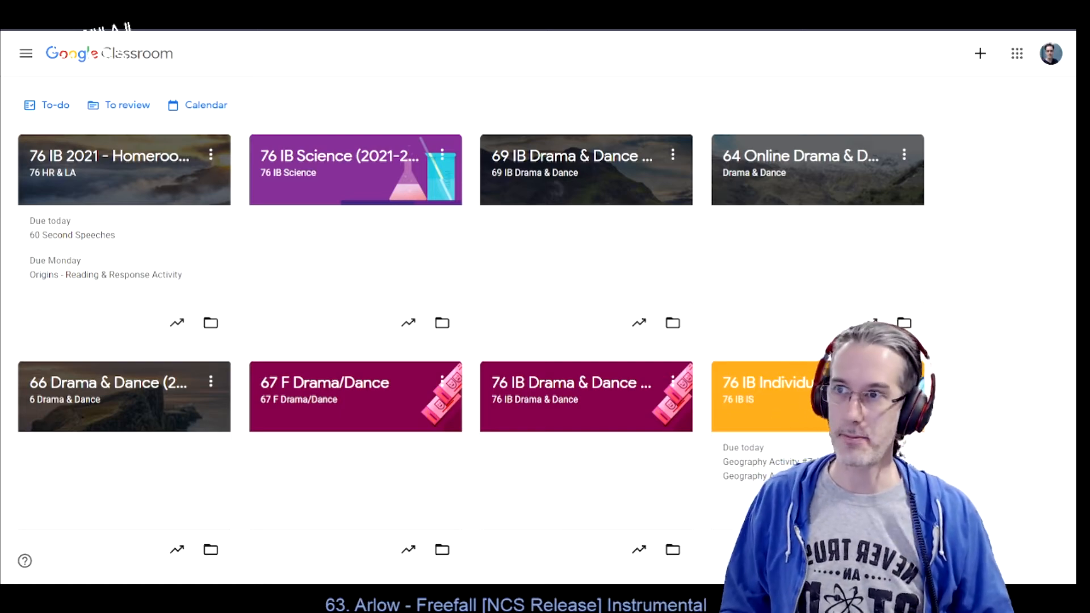
left_click_drag(959, 6, 1089, 264)
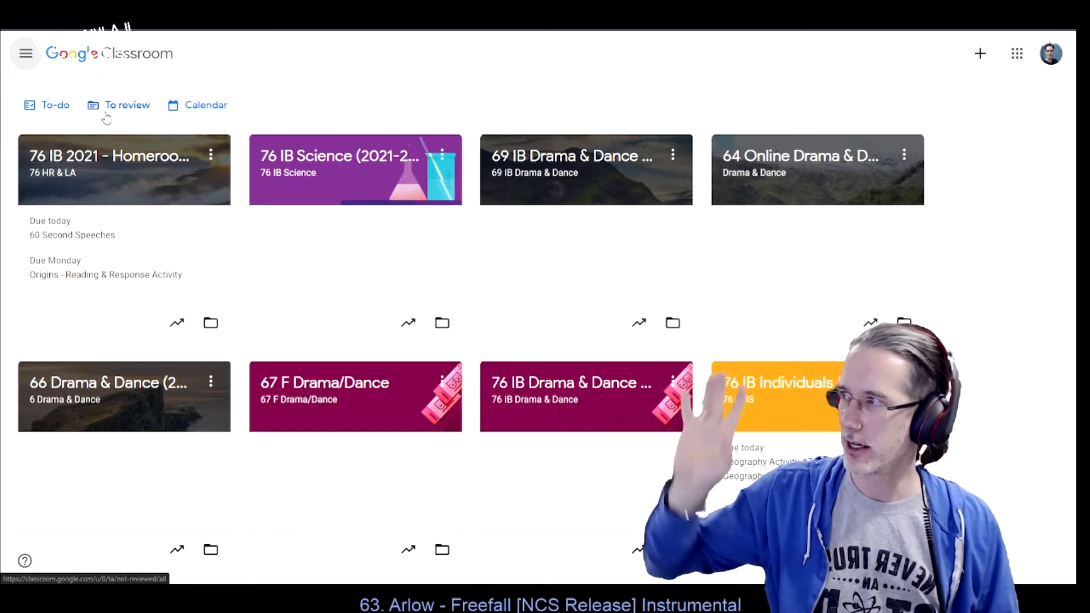
Open the 76 IB 2021 - Homeroom class in Google Classroom, view its Classwork page, and return to the Stream.
left_click(113, 167)
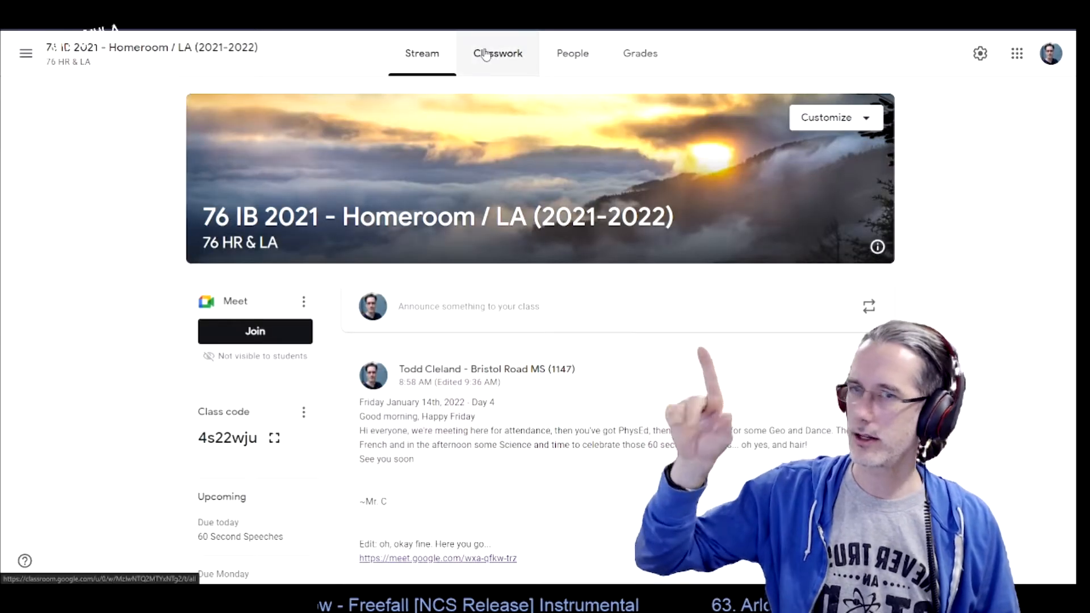
left_click(493, 68)
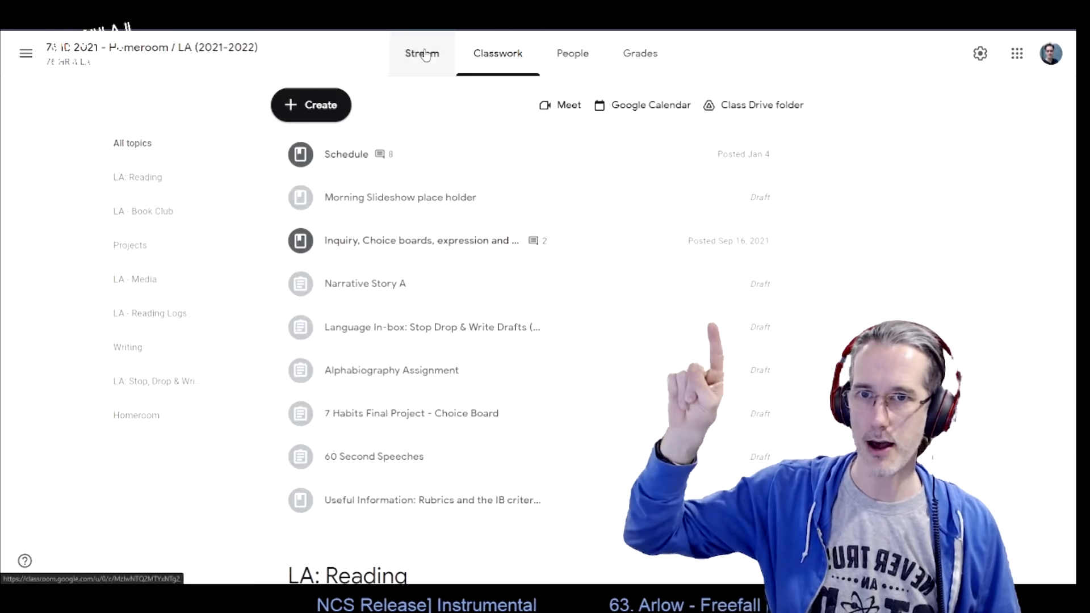
left_click(422, 54)
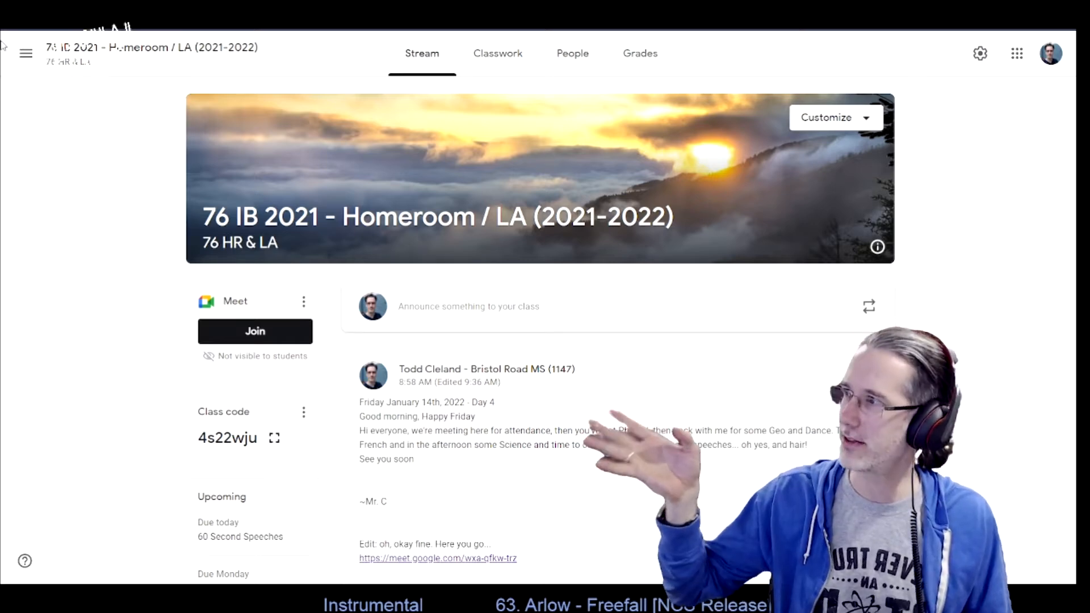
Switch to the Class Agenda - 2022 (Jan) presentation in Google Slides and select its first slide.
left_click(62, 17)
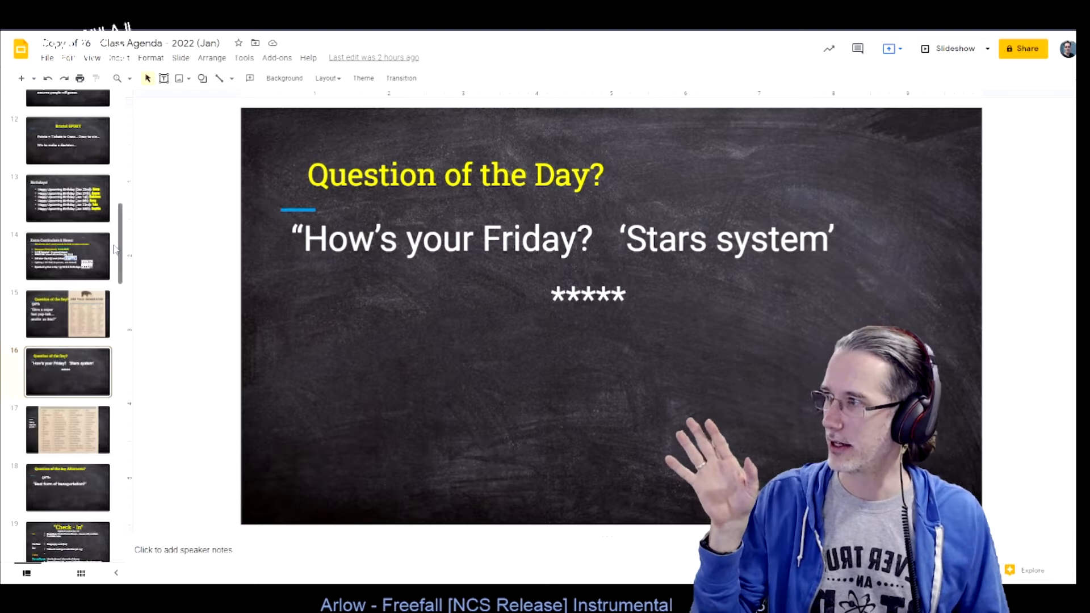
scroll(44, 287, "up", 10)
left_click(78, 112)
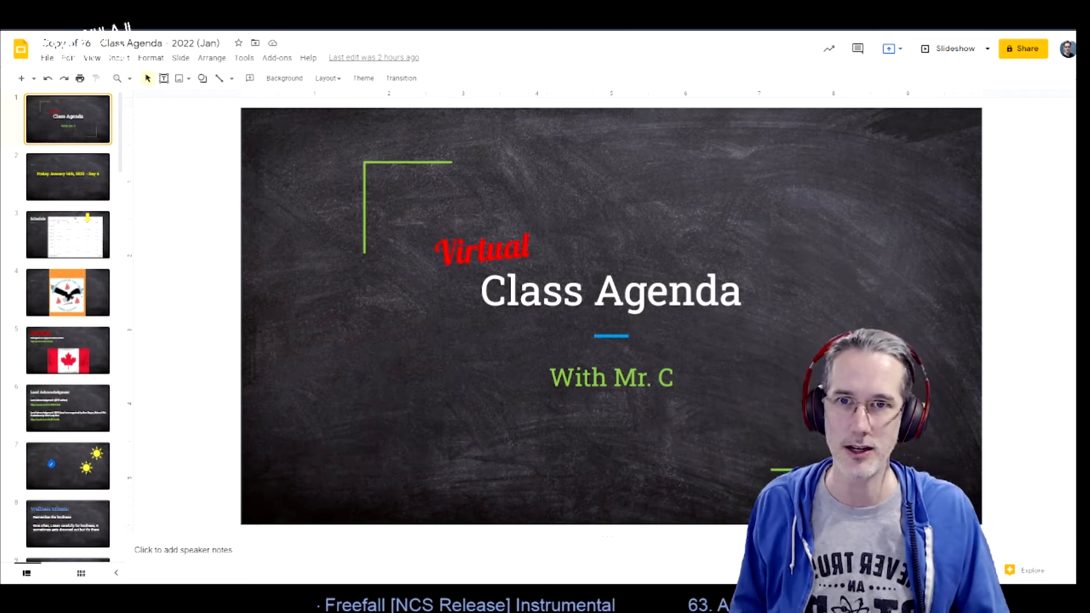
Move Streamlabs Desktop out of the captured display, present the Class Agenda slideshow from its title slide, and exit it.
key("alt+Tab")
left_click_drag(508, 52, 1087, 113)
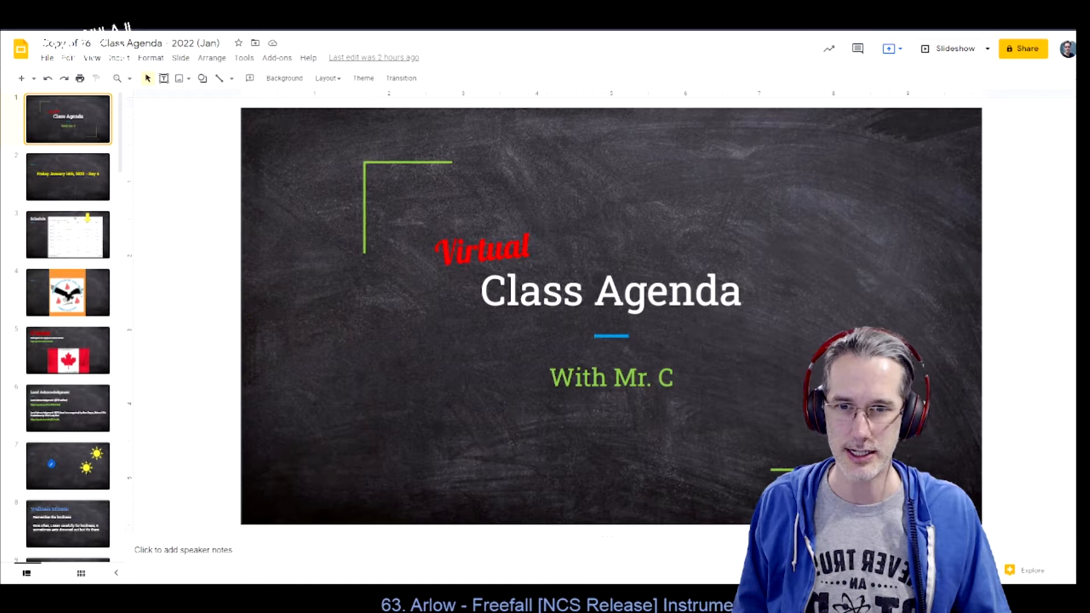
key("ctrl+F5")
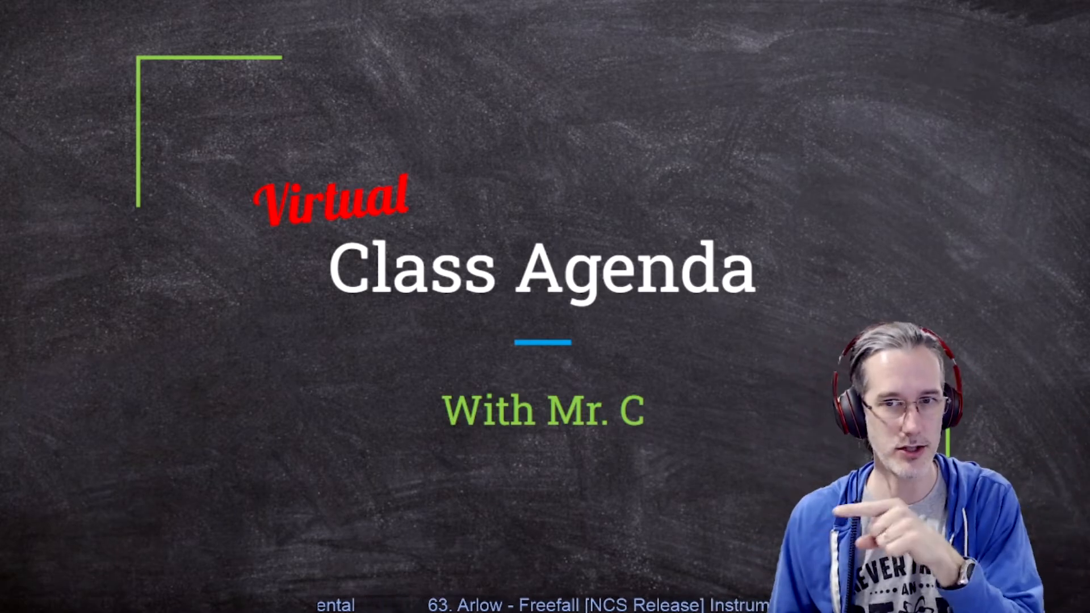
key("Escape")
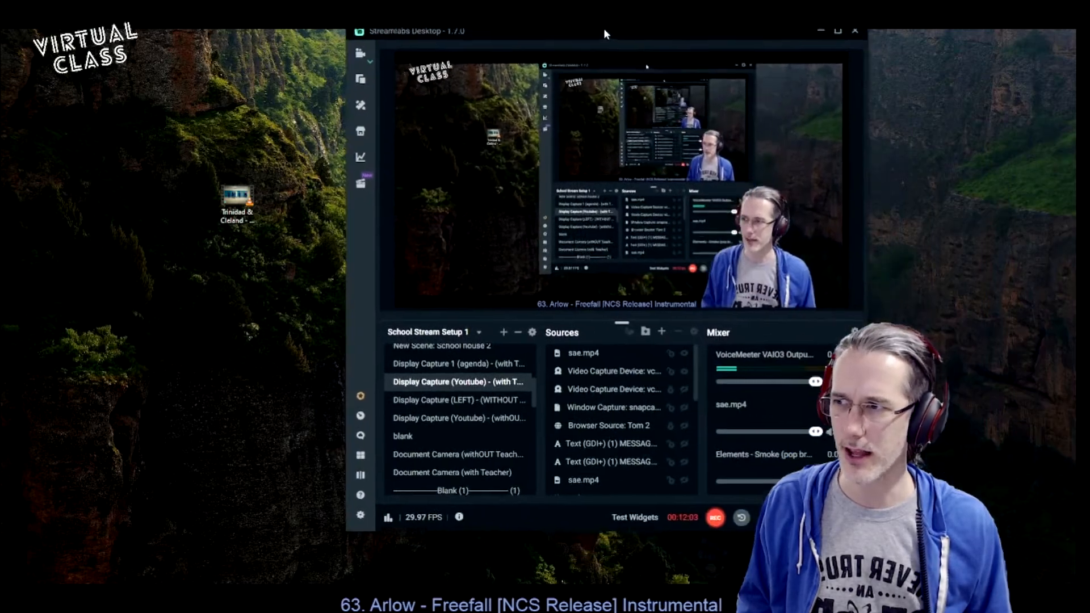
Position the Streamlabs window fully in view and try adjusting the left edge of the Youtube display capture in the Display Capture (LEFT) scene.
left_click_drag(604, 28, 580, 44)
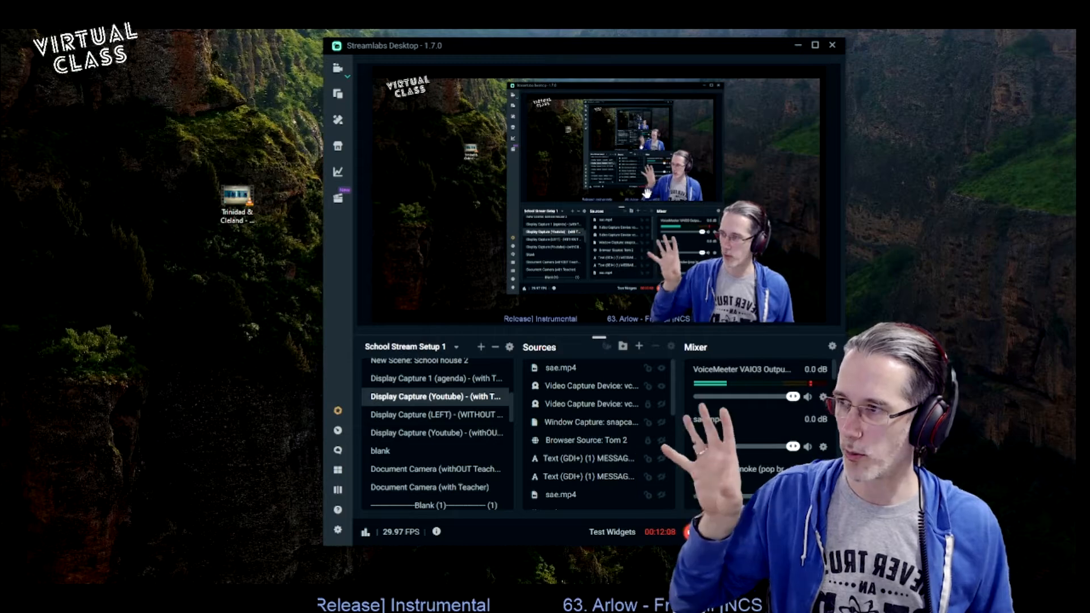
scroll(617, 462, "down", 5)
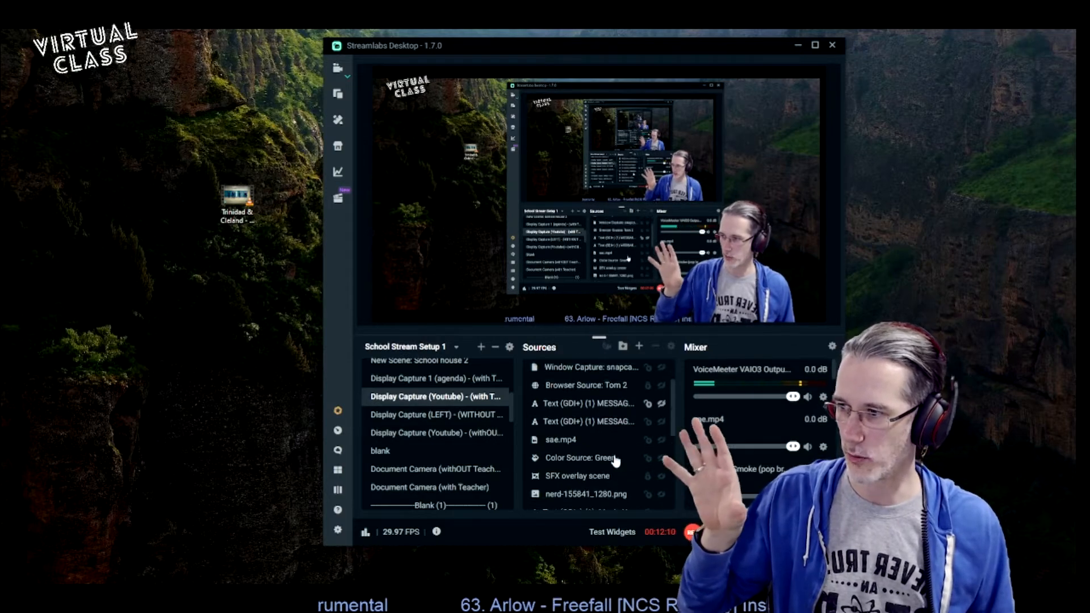
scroll(616, 466, "down", 3)
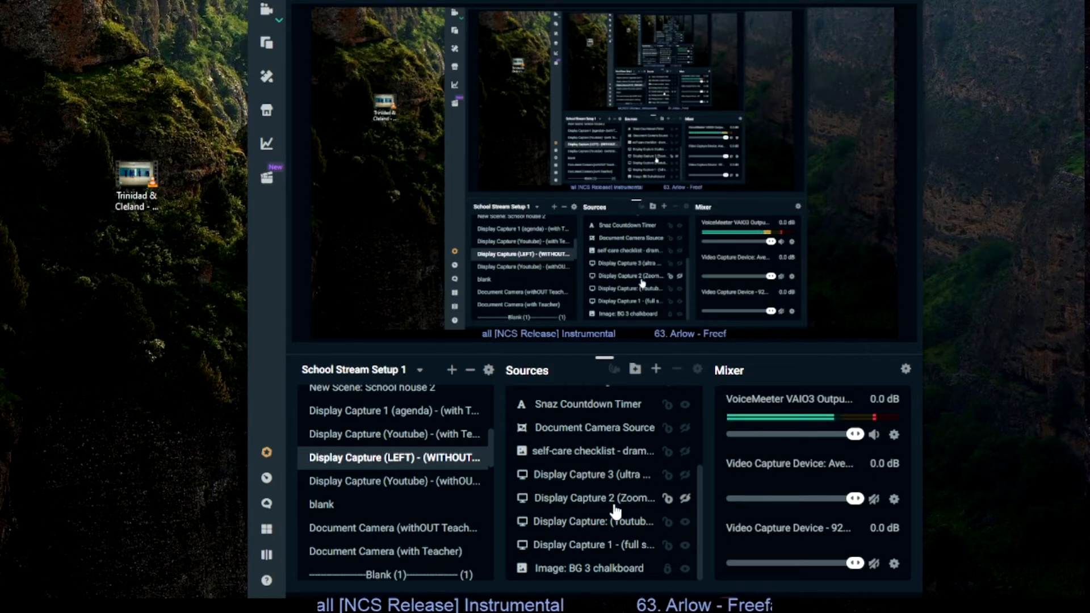
left_click(616, 524)
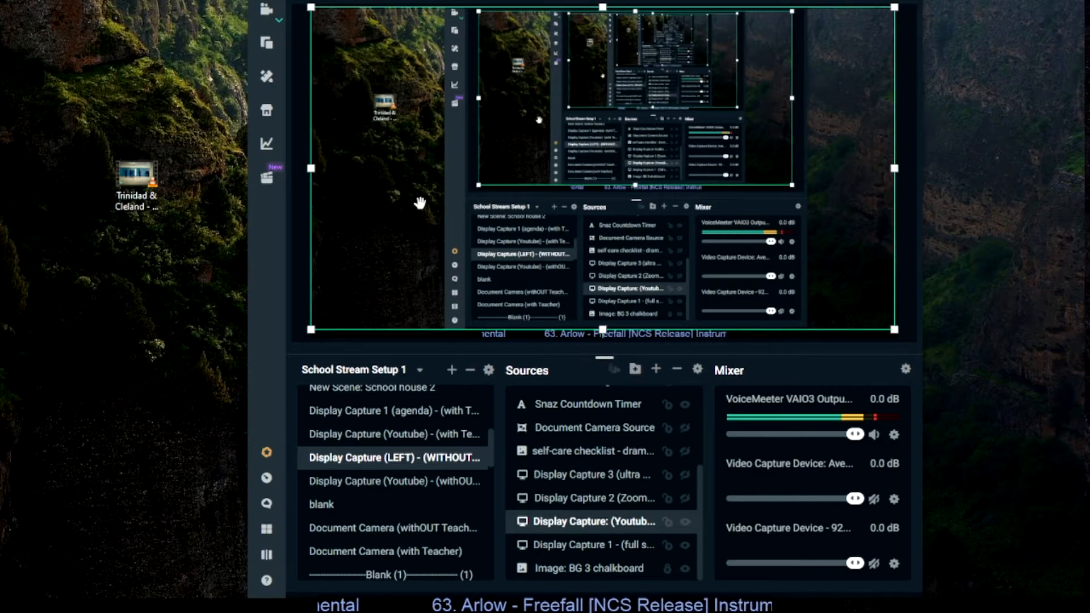
mouse_move(312, 168)
left_mouse_down()
mouse_move(641, 205)
mouse_move(287, 170)
mouse_move(249, 193)
mouse_move(267, 165)
mouse_move(333, 171)
mouse_move(316, 177)
left_mouse_up()
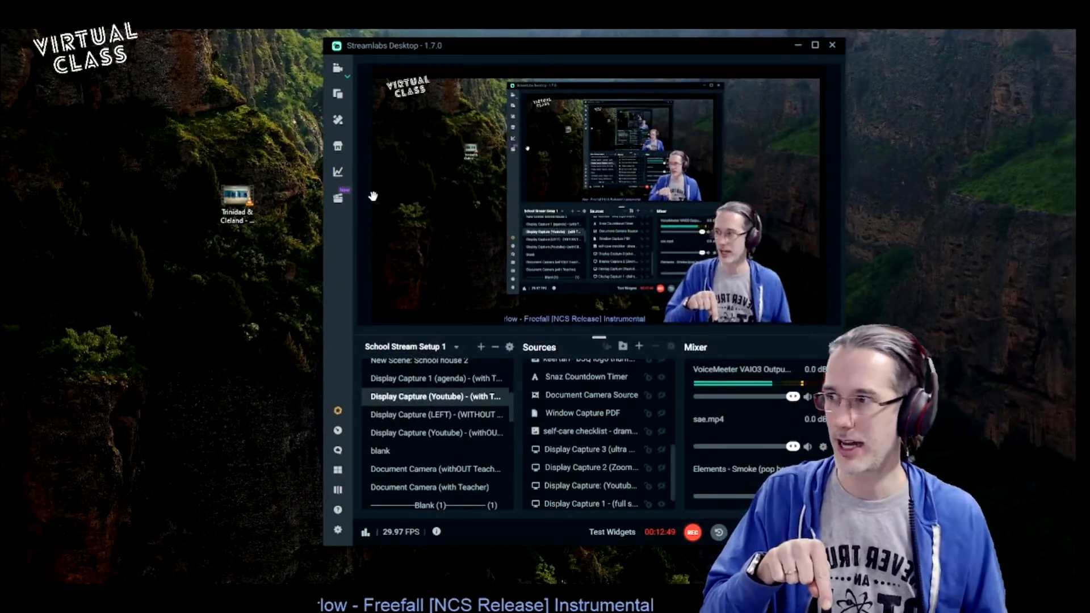
Select the Display Capture 1 source in the Youtube scene with the teacher and narrow it from the left to an offset of about 194 px.
left_click(614, 474)
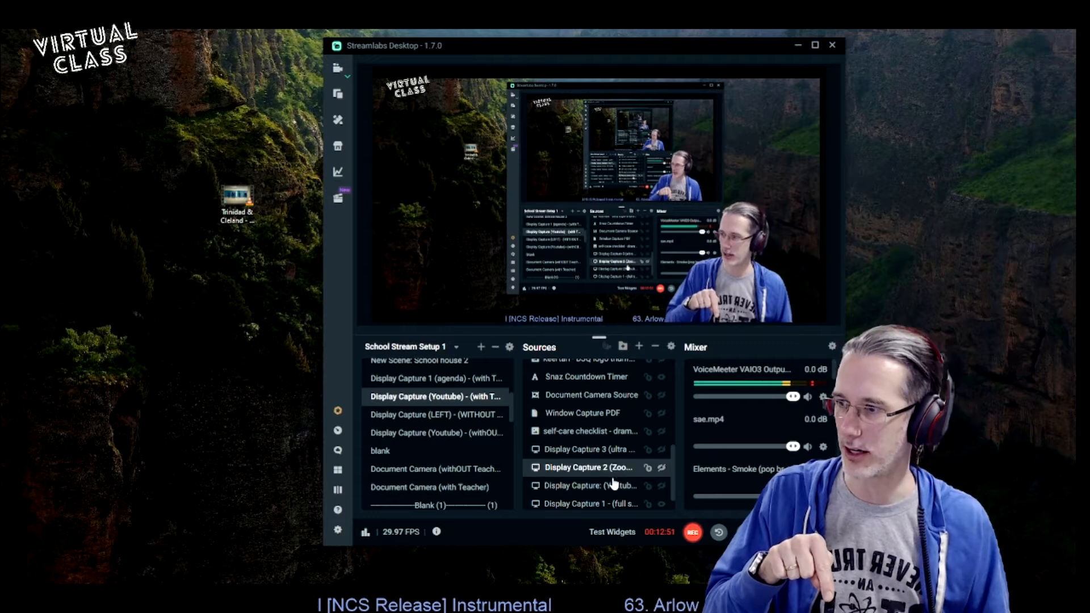
left_click(614, 484)
left_click(604, 452)
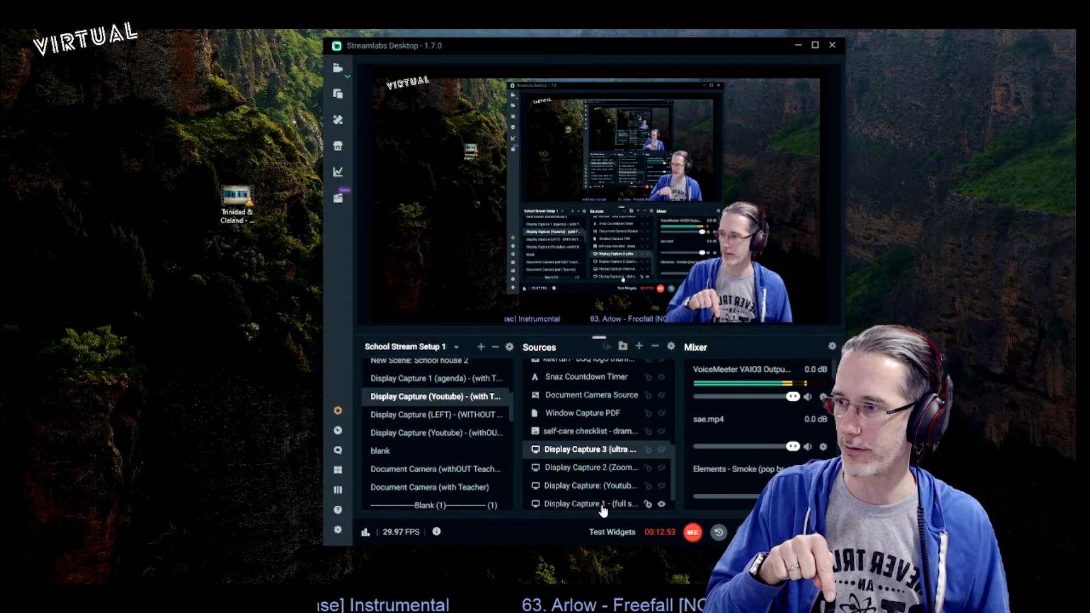
left_click(603, 505)
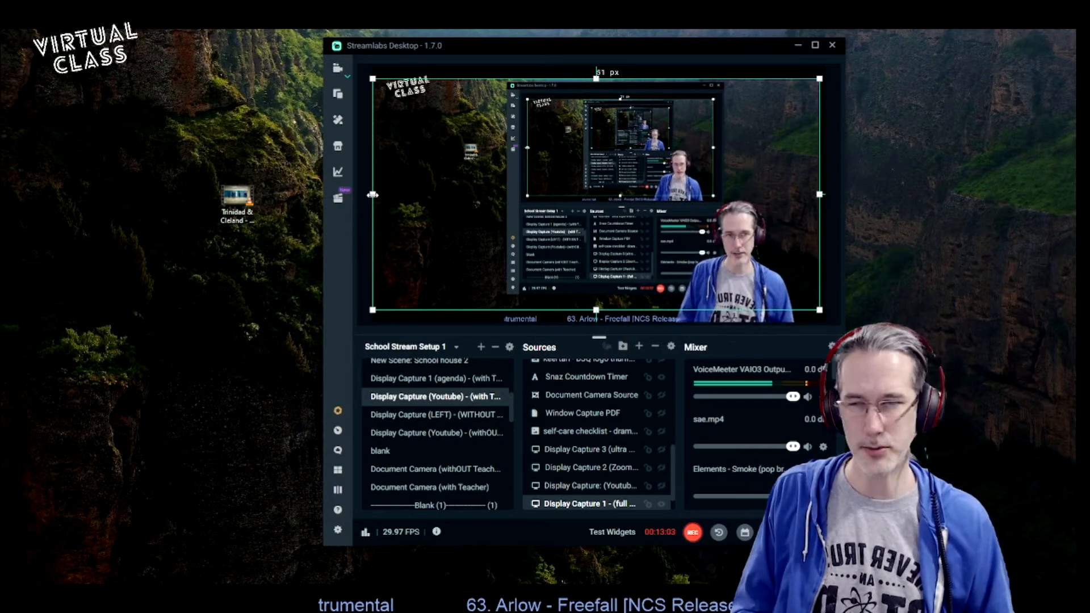
left_click_drag(374, 194, 352, 207)
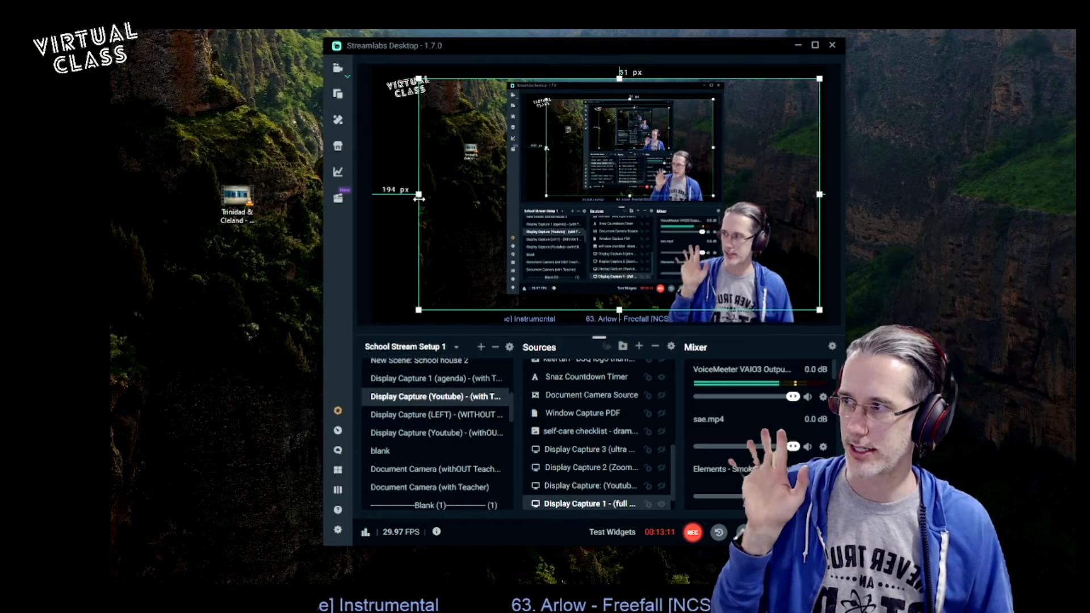
Reselect the Display Capture 1 source and pull its left edge slightly inward.
left_click(427, 318)
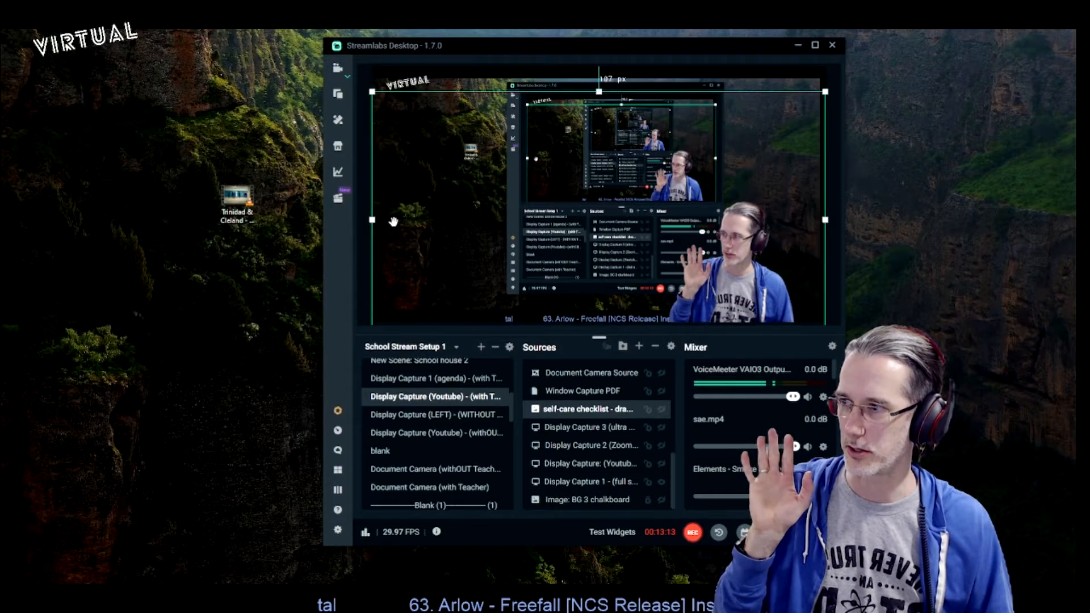
left_click(600, 481)
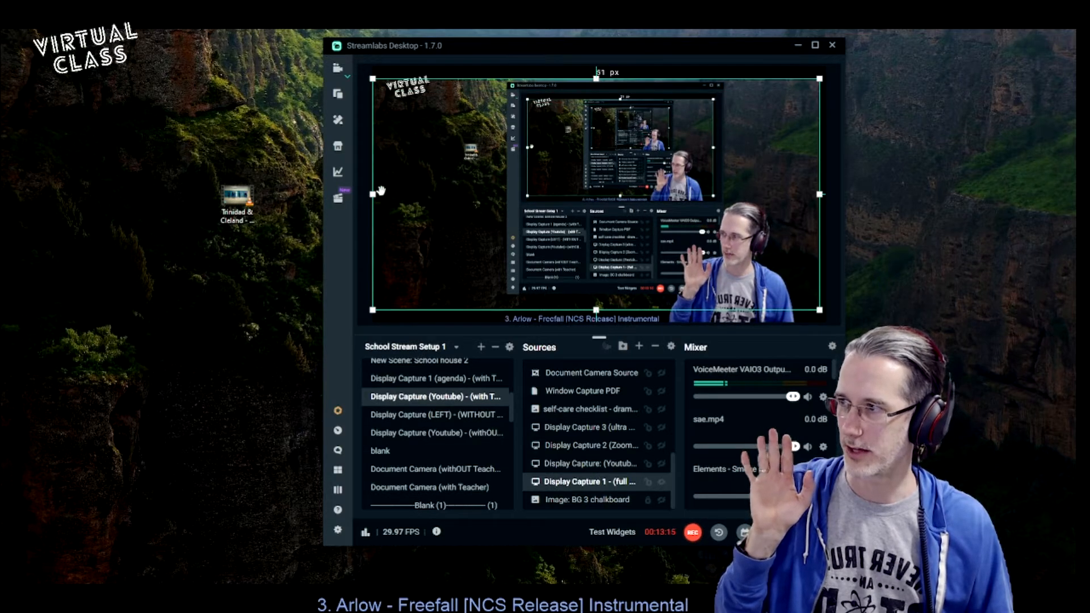
mouse_move(375, 194)
left_mouse_down()
mouse_move(576, 208)
mouse_move(693, 238)
mouse_move(826, 249)
mouse_move(554, 231)
mouse_move(713, 255)
mouse_move(684, 238)
mouse_move(462, 201)
mouse_move(360, 202)
mouse_move(376, 197)
left_mouse_up()
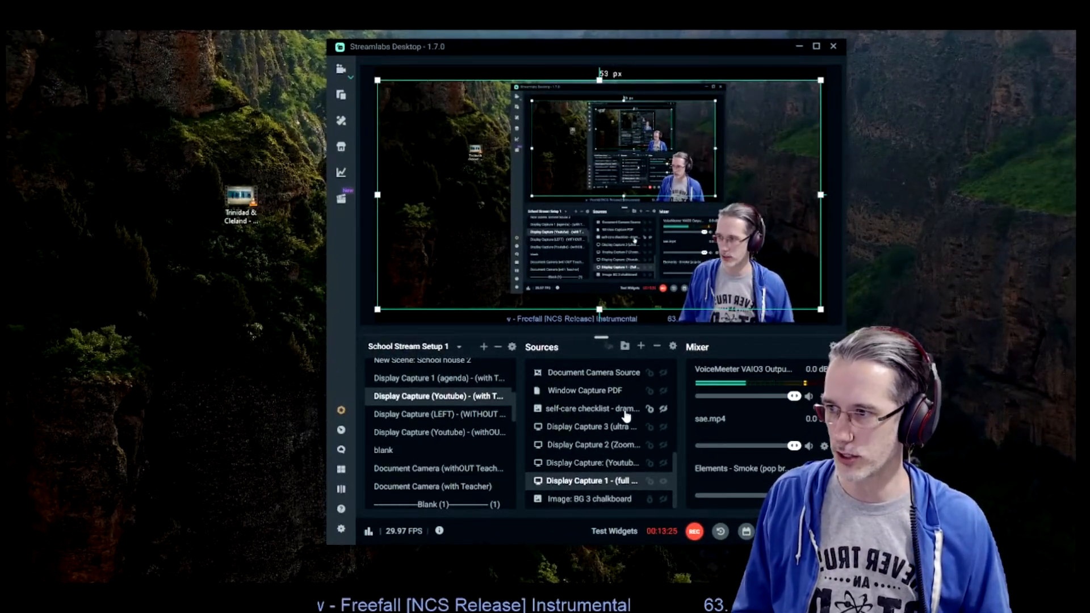
Show the self-care checklist image over the scene, move it up to about 296 px from the canvas's top edge, and hide it.
left_click(664, 409)
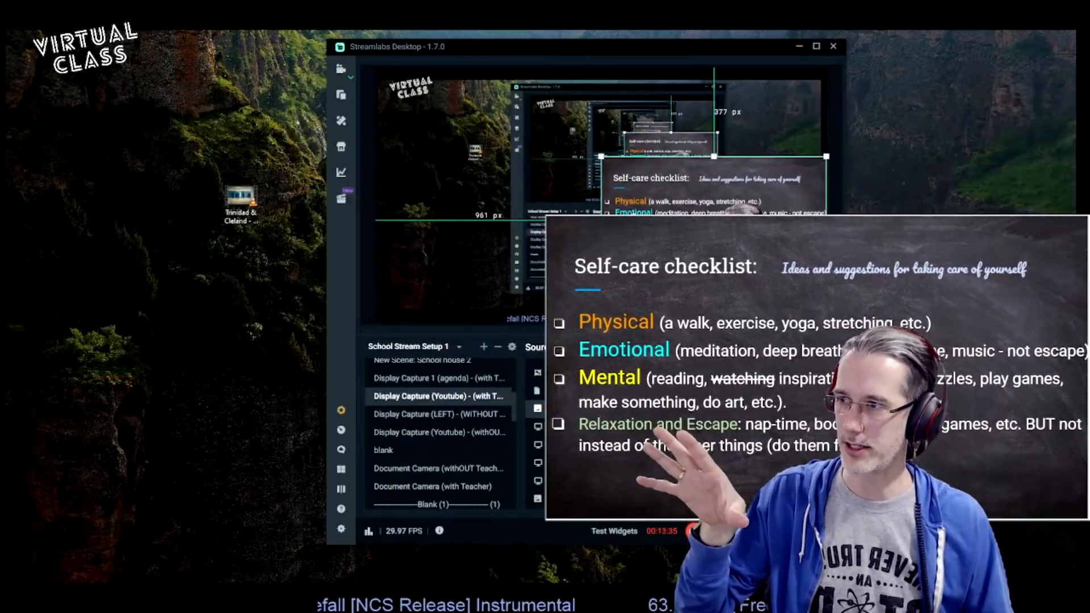
left_click(687, 210)
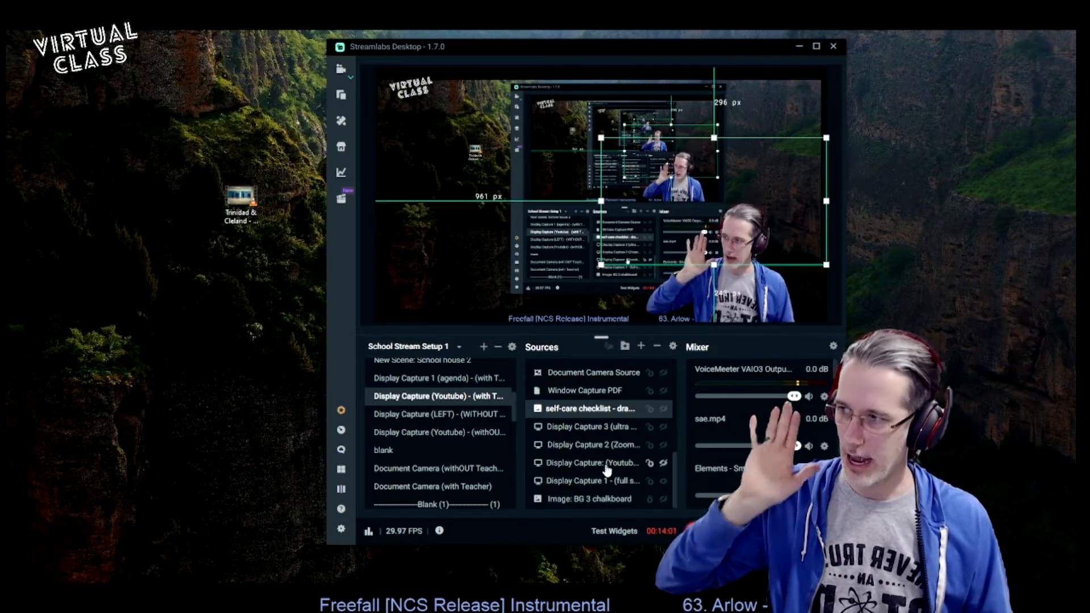
Choose the Camera 1 - Main cam - plain cam scene and bring the Streamlabs window back into the captured display.
scroll(467, 404, "up", 3)
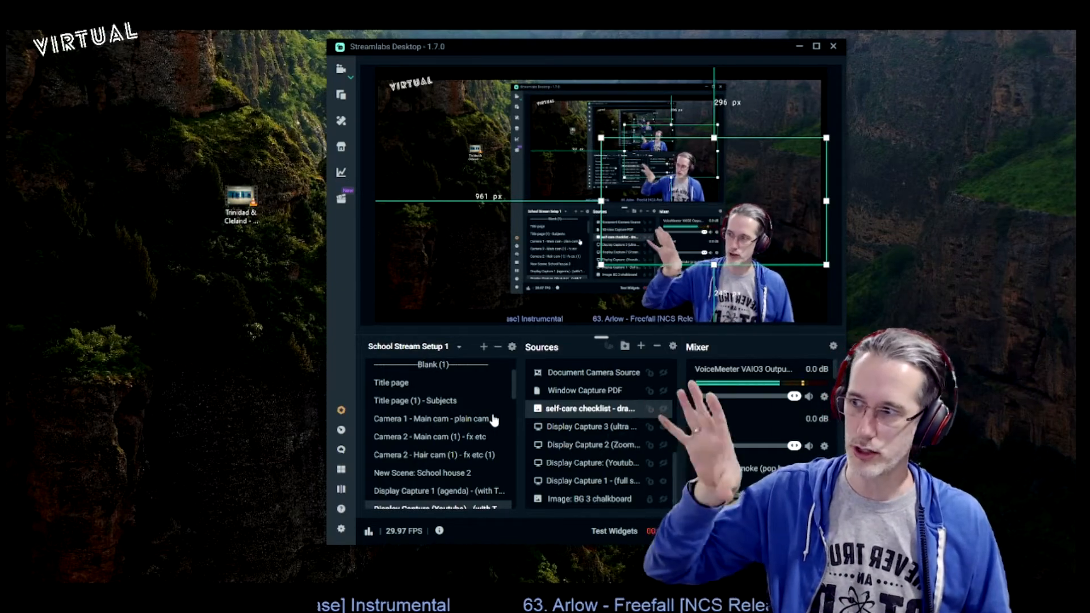
left_click(492, 419)
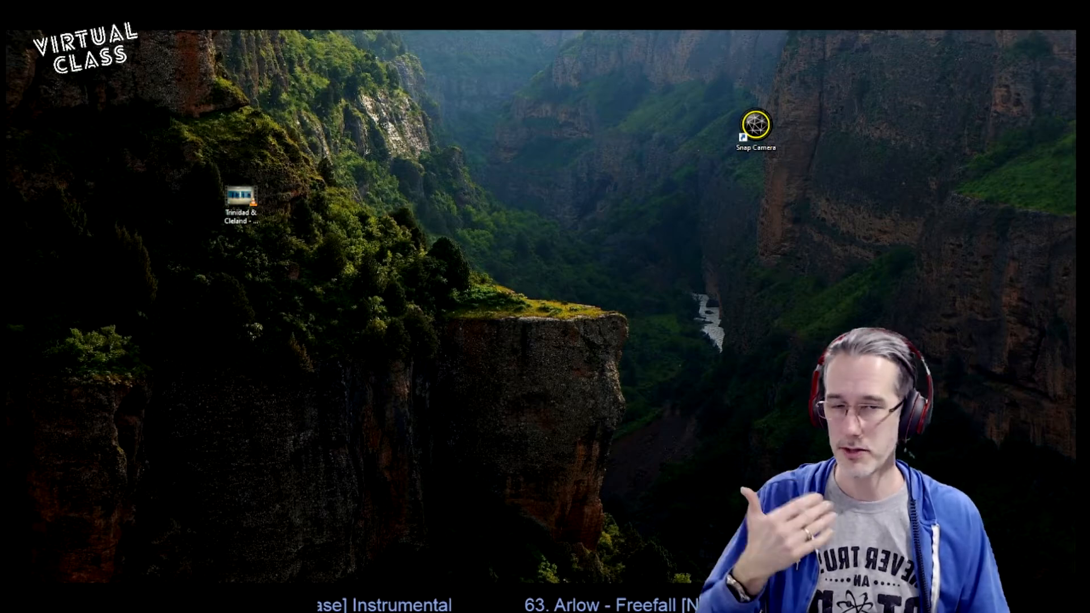
left_click_drag(641, 579, 610, 67)
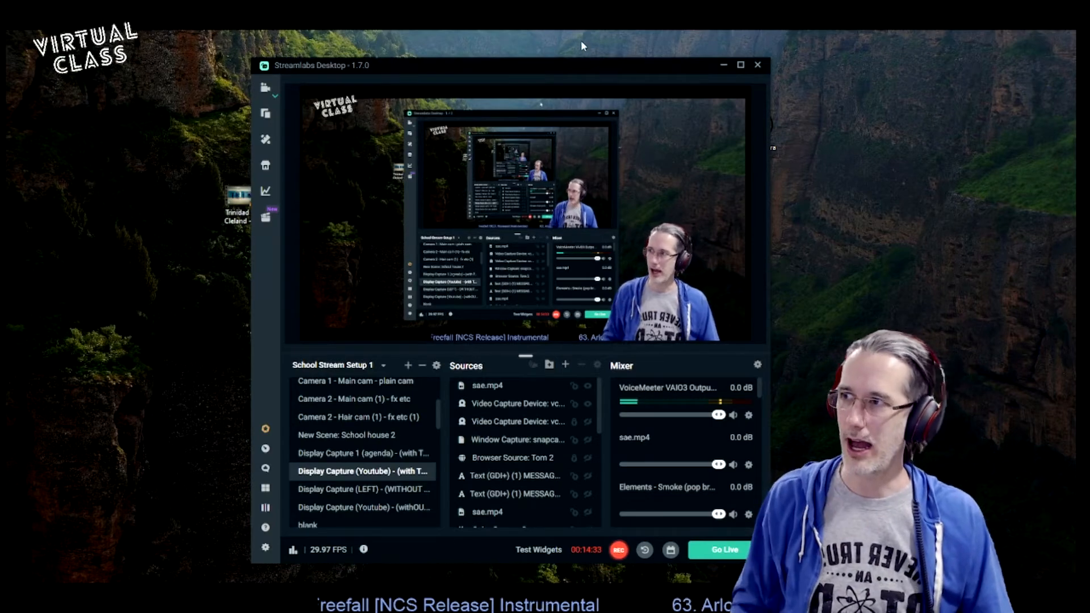
Move the Streamlabs window off the captured display and bring up the Virtual Class Agenda presentation in Google Slides.
left_click_drag(587, 55, 1089, 57)
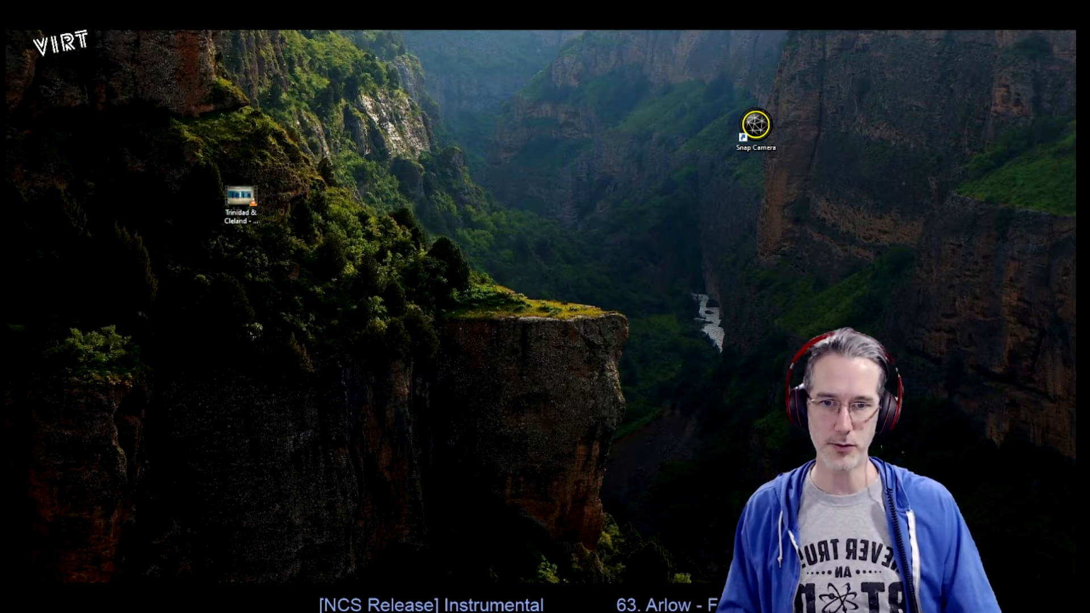
key("alt+Tab")
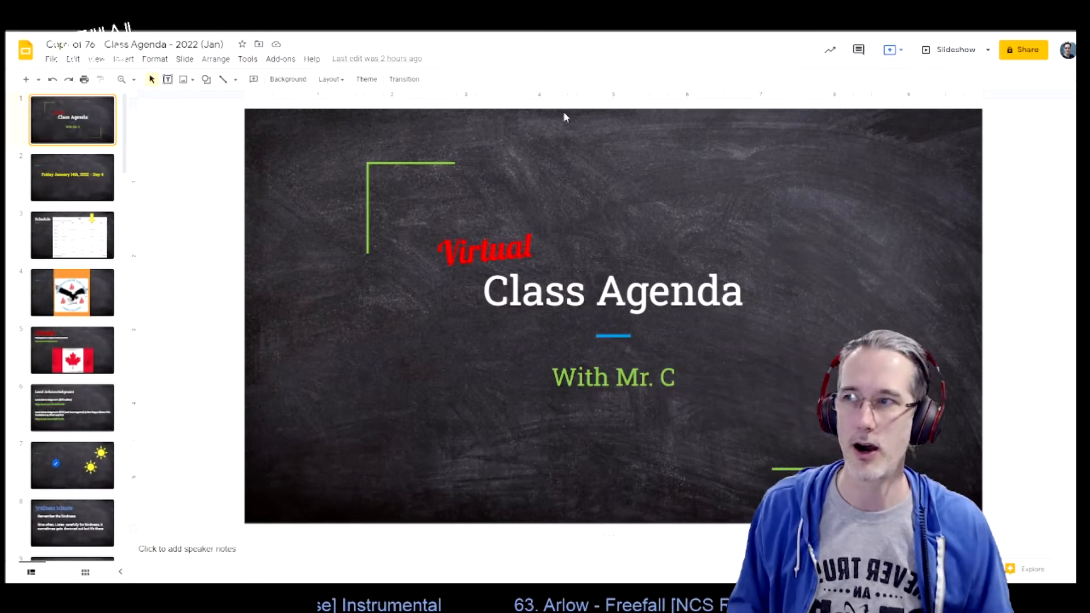
Switch to the Nasa Live Stream video on YouTube in theater mode, and play it briefly before pausing it.
key("ctrl+Tab")
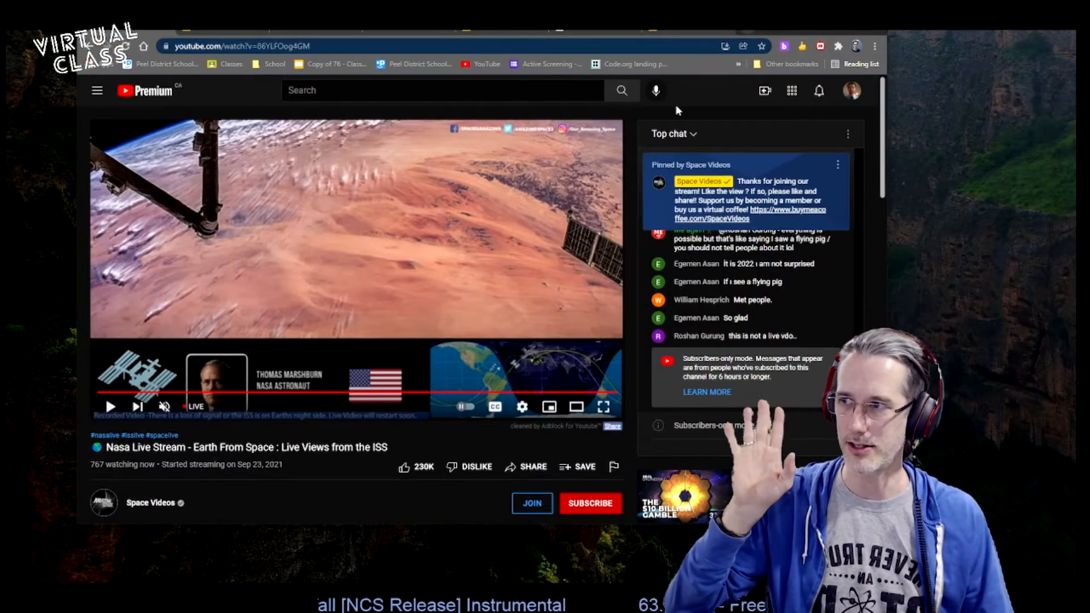
left_click(576, 407)
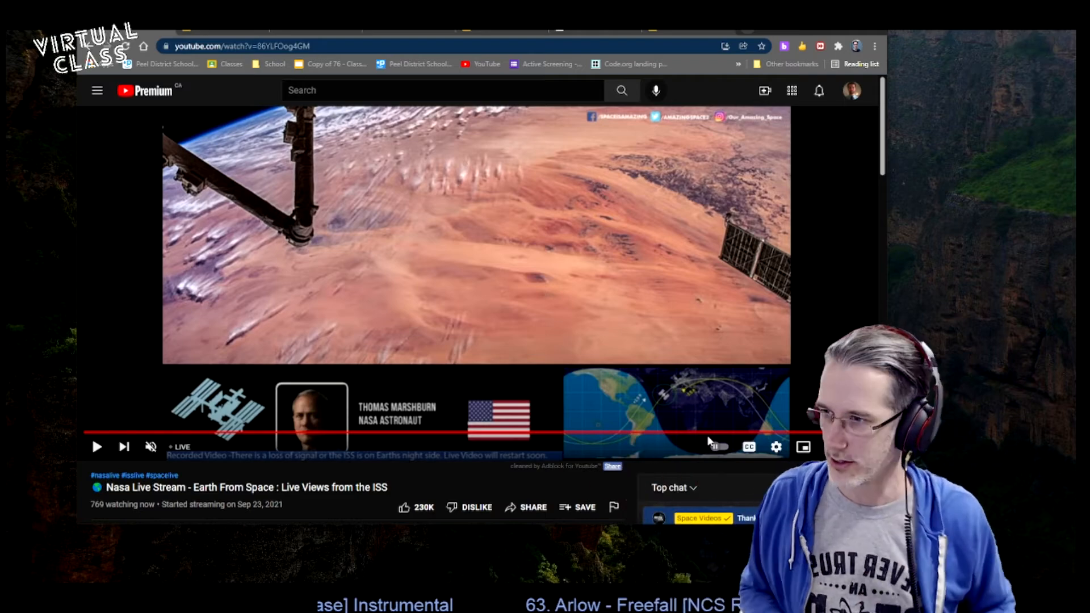
left_click(516, 321)
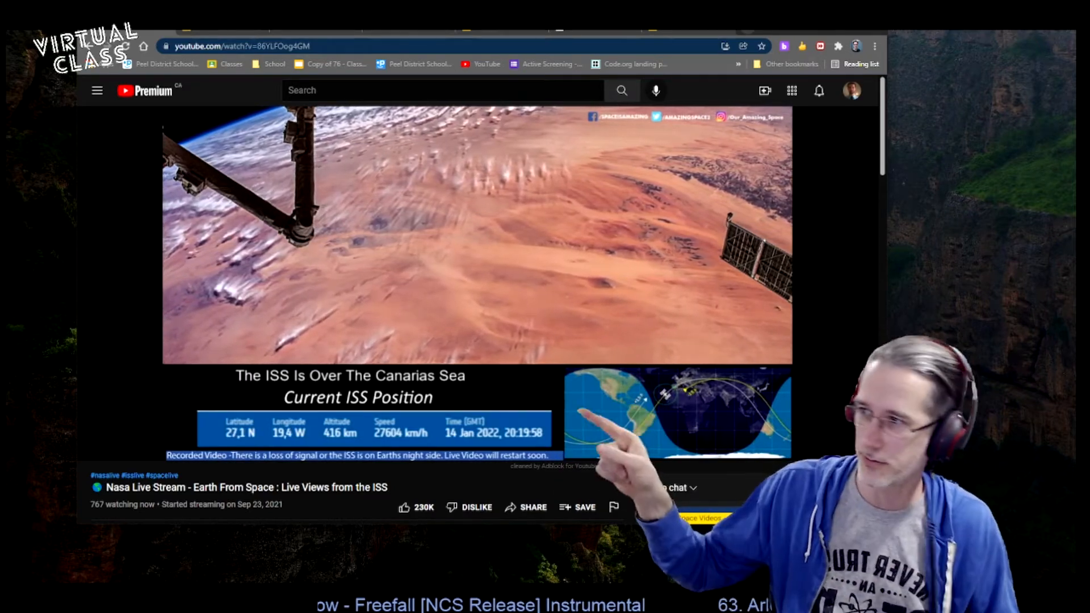
left_click(328, 270)
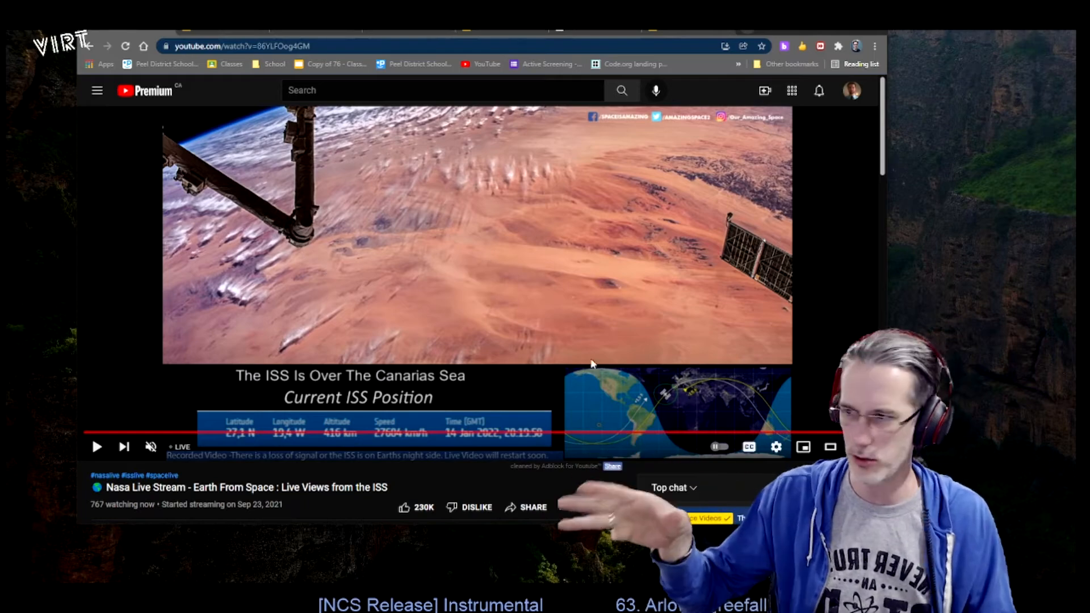